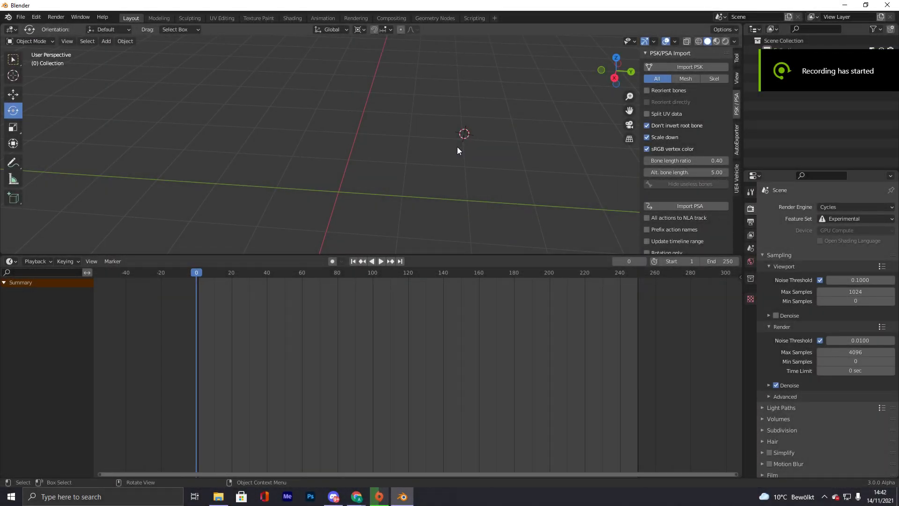
- Enlarge the 3D viewport slightly by shrinking the timeline area below it
scroll(354, 213, down, 4)
drag(408, 255, 412, 277)
scroll(364, 150, up, 4)
middle_drag(365, 147, 353, 168)
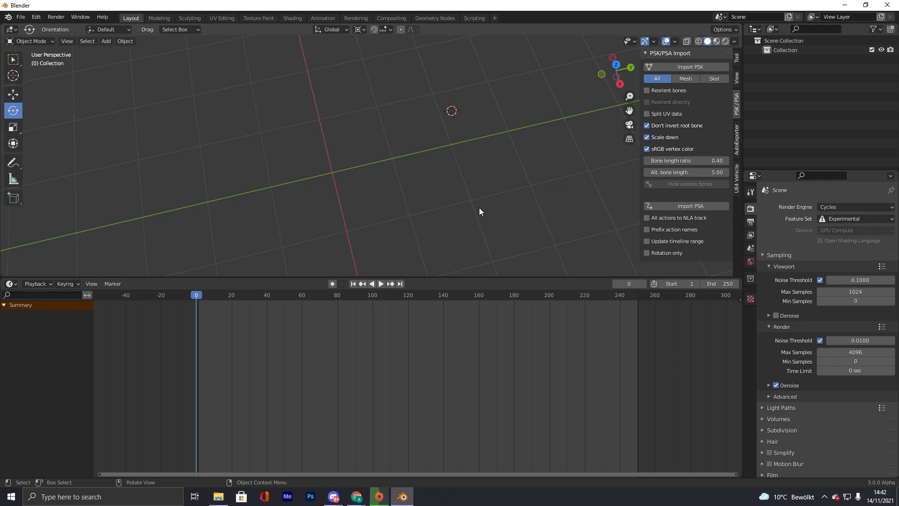
middle_drag(515, 169, 363, 162)
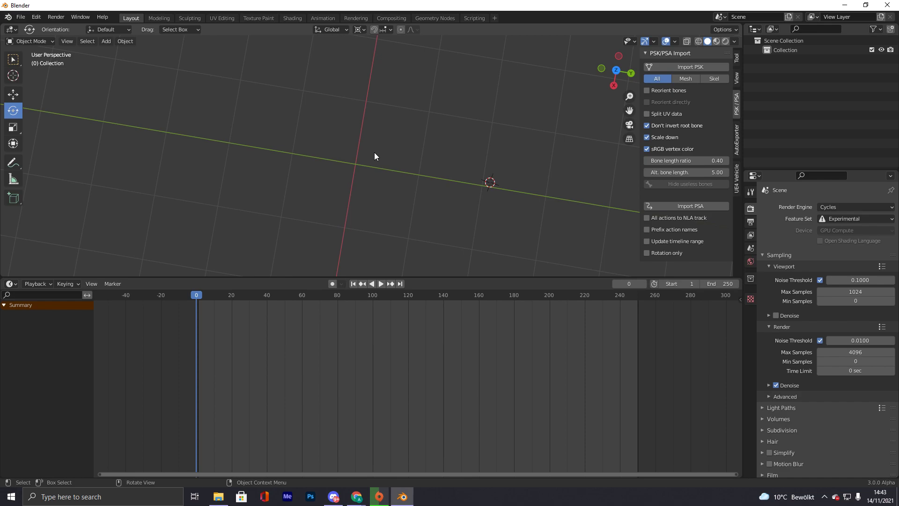
middle_drag(479, 184, 493, 183)
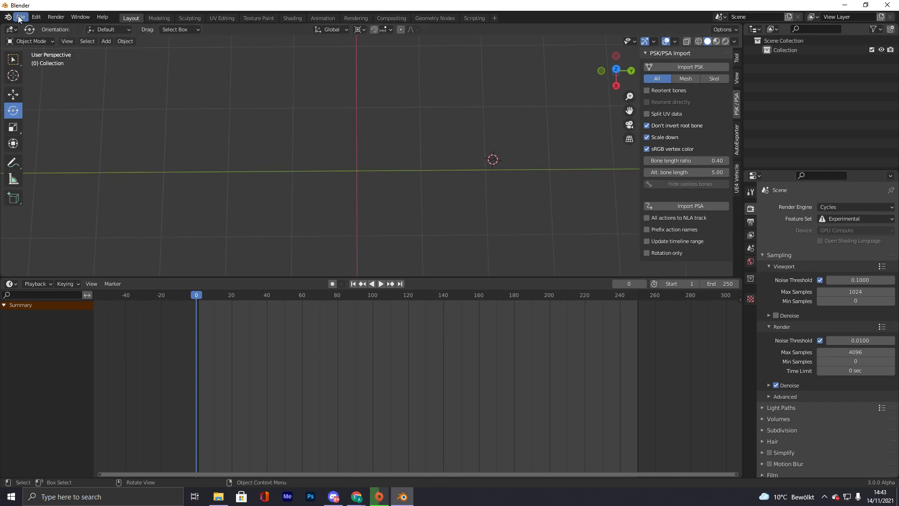
middle_drag(260, 126, 415, 108)
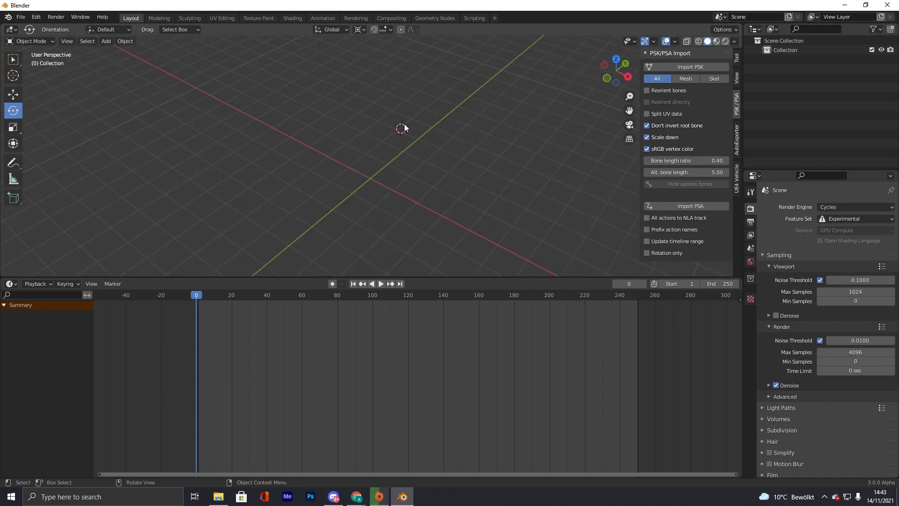
key(x)
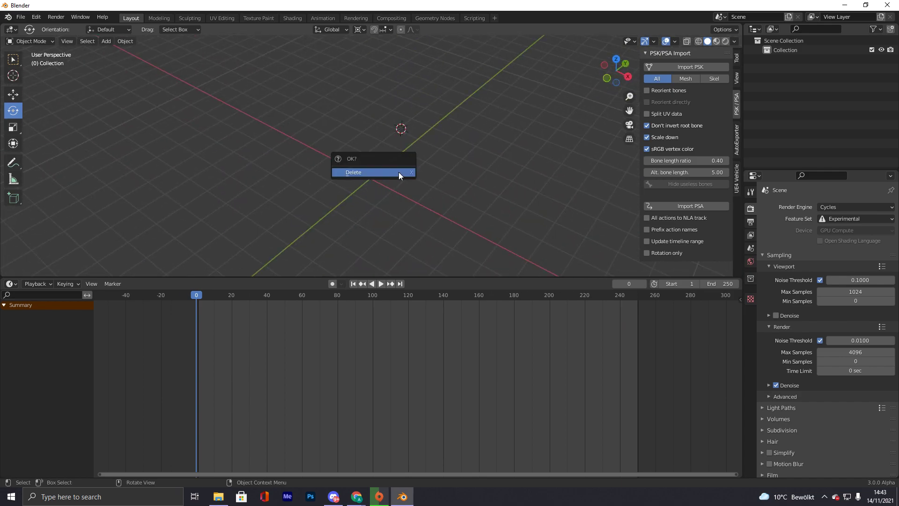
middle_drag(195, 174, 423, 153)
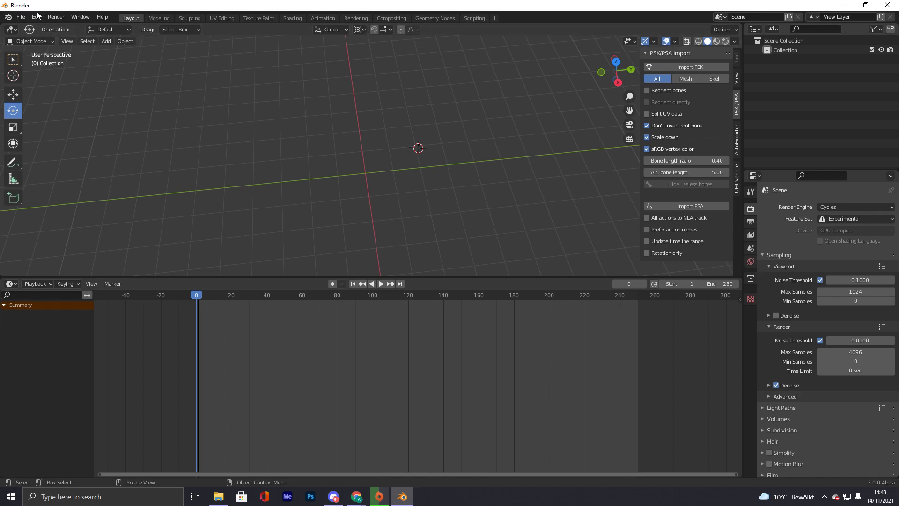
- Start appending from Phoenix.blend in D:\packs\Valorant\Valorant\Characters and open its Object category
click(36, 16)
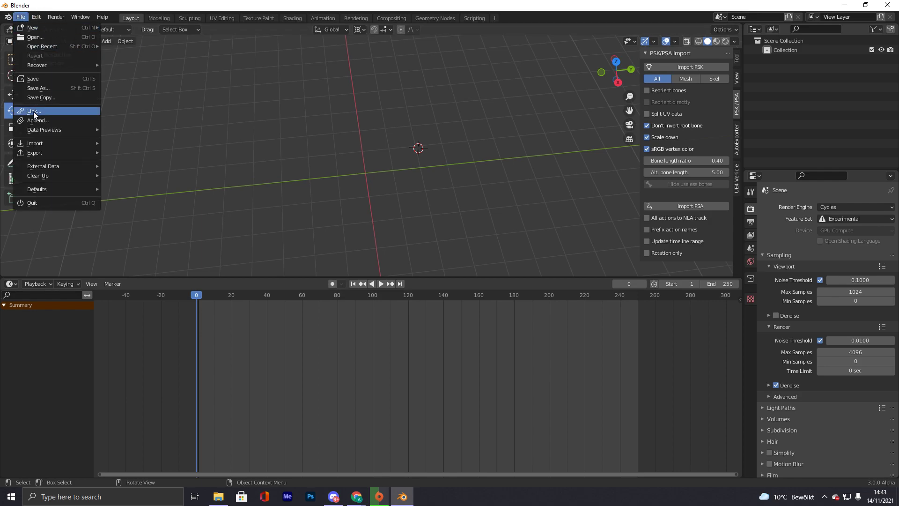
click(33, 112)
key(BackSpace)
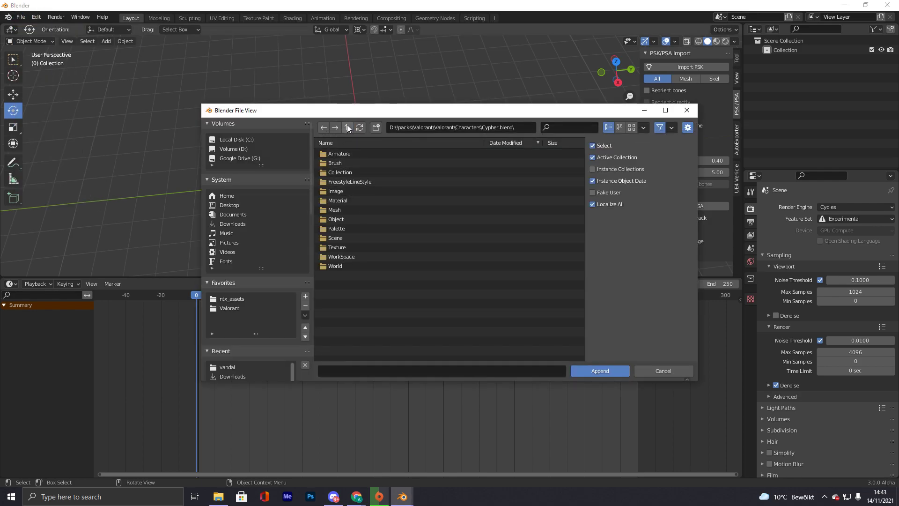
click(347, 127)
double_click(355, 218)
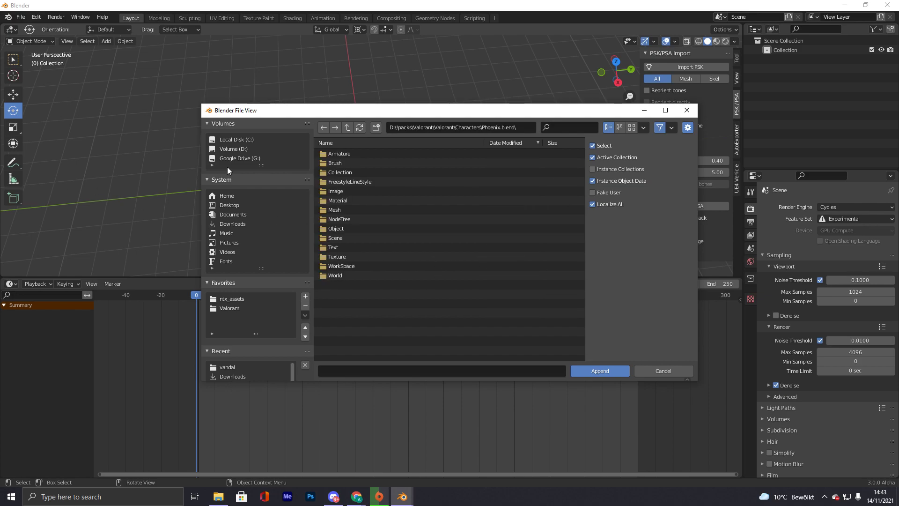
double_click(350, 232)
- Append both the CS_Phoenix_S0_Skelmesh.ao armature and the CS_Phoenix_S0_Skelmesh.mo mesh to the scene
click(350, 162)
shift+click(355, 154)
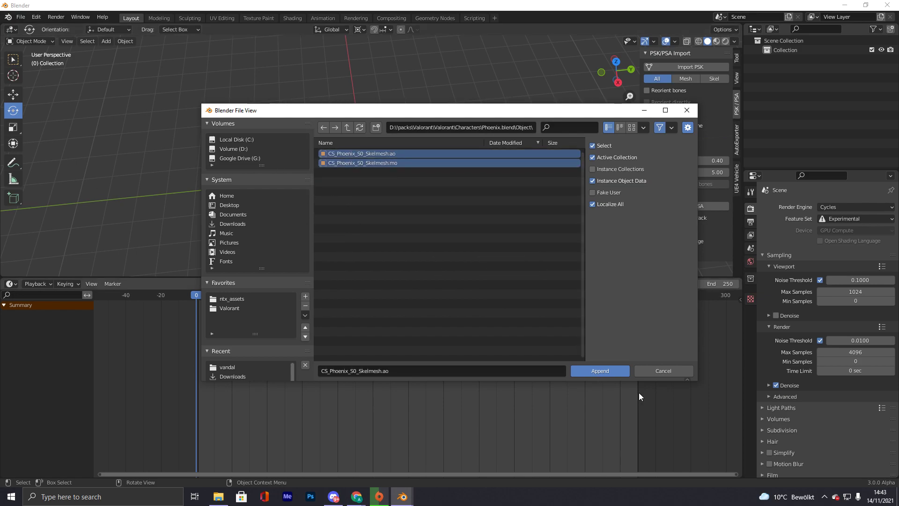
click(367, 184)
shift+click(379, 162)
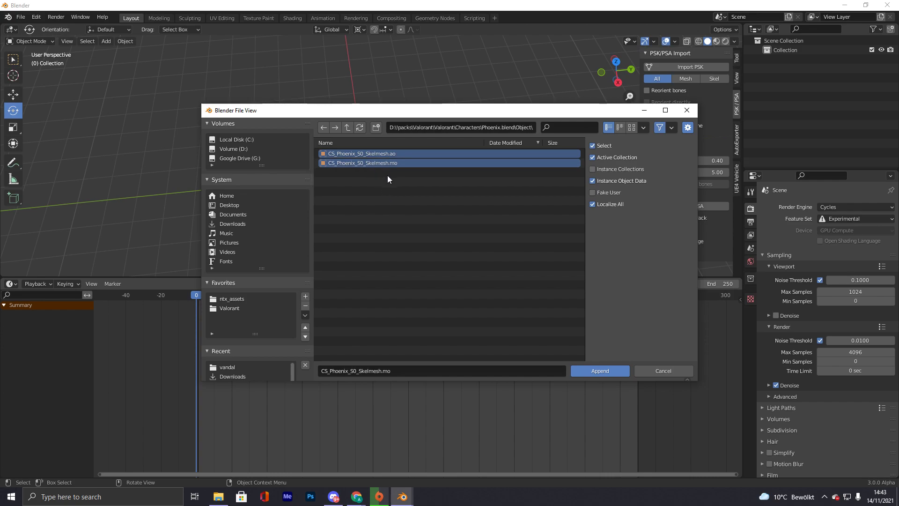
click(598, 374)
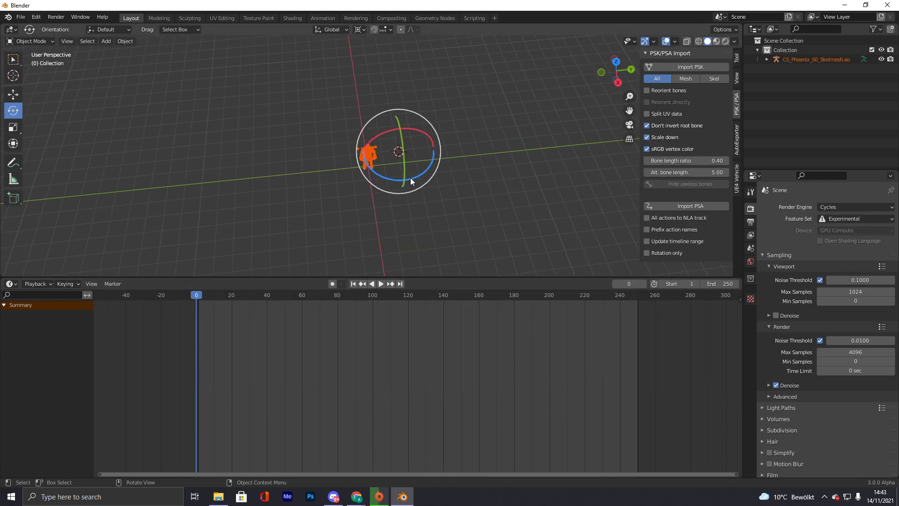
- Deselect the appended character and set the transform pivot point to Median Point
middle_drag(411, 153, 416, 100)
click(410, 93)
click(359, 30)
click(381, 40)
click(359, 30)
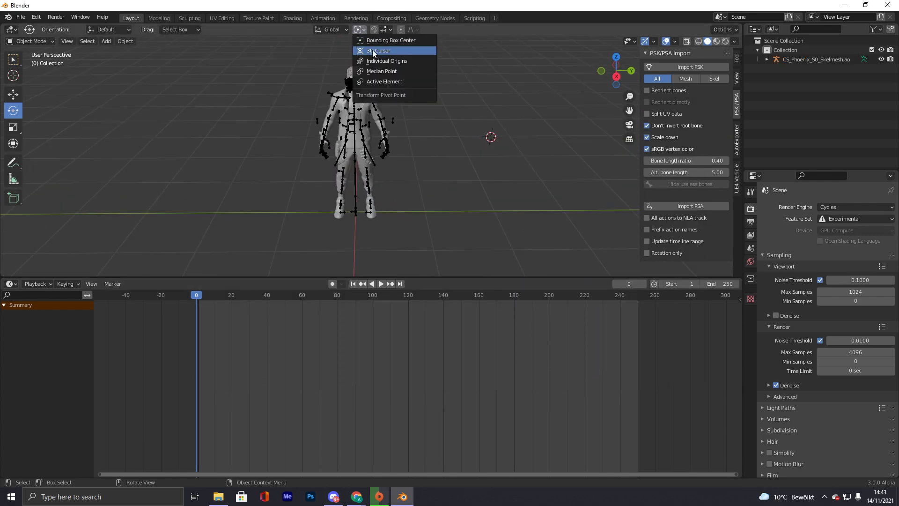
click(381, 67)
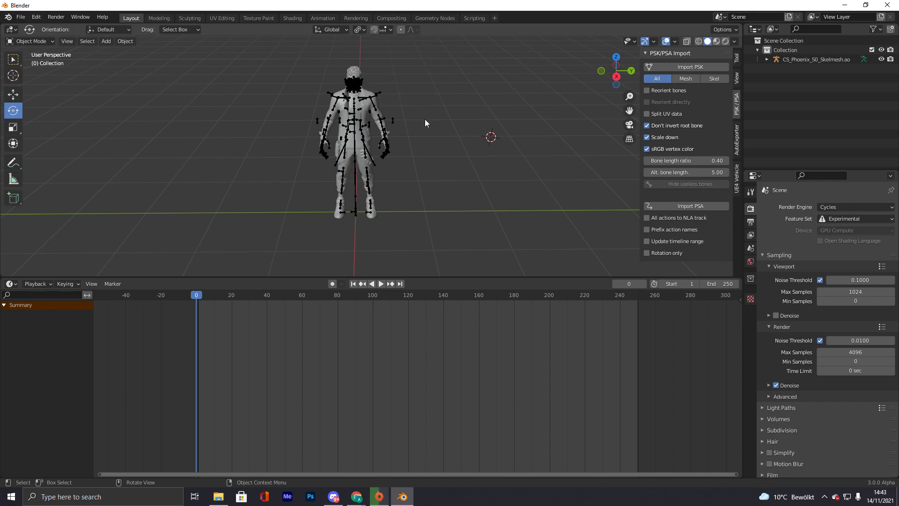
- Duplicate the Phoenix mesh together with its armature in place
scroll(421, 119, up, 3)
click(344, 109)
scroll(362, 104, down, 4)
mouse_move(363, 105)
middle_down()
mouse_move(457, 105)
mouse_move(347, 108)
mouse_move(372, 107)
middle_up()
scroll(422, 131, up, 4)
shift+click(373, 113)
scroll(374, 117, down, 4)
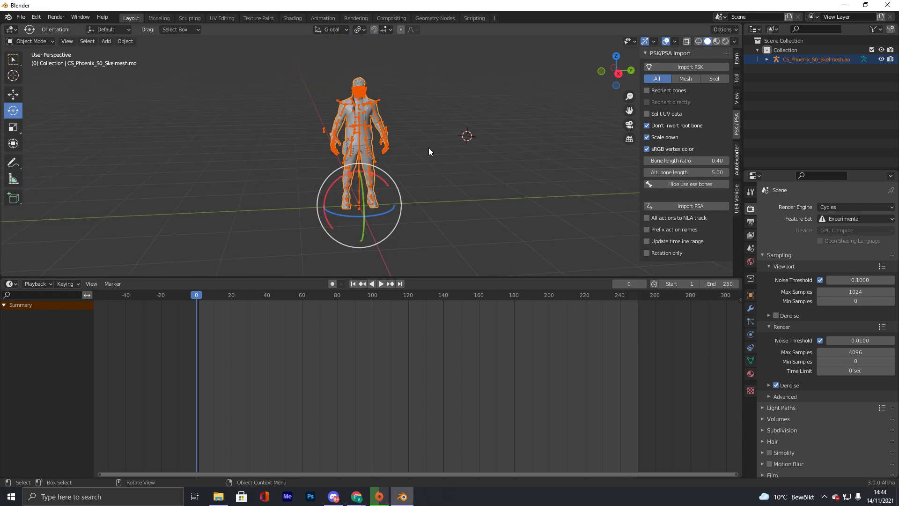
middle_drag(428, 148, 398, 142)
key(shift+d)
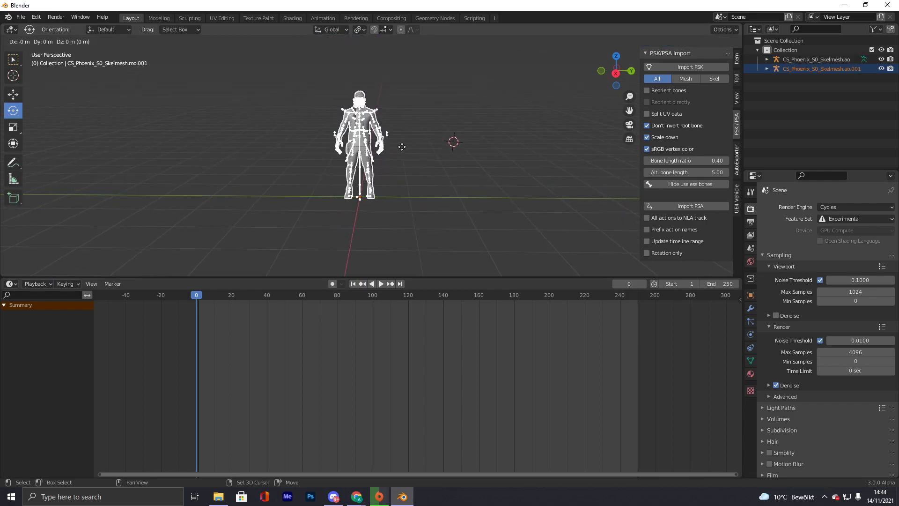
click(398, 143)
- Move the duplicated character about 2.6 m along the global Y axis and deselect it
key(g)
key(y)
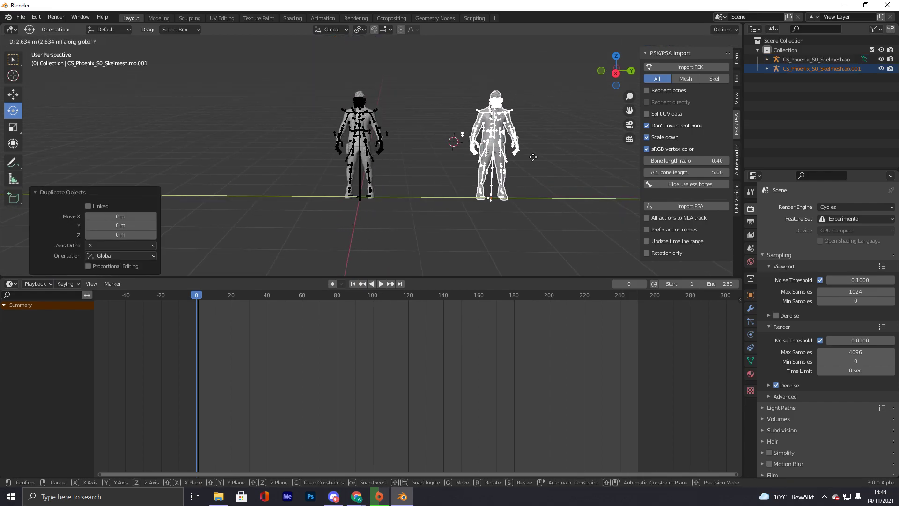
click(536, 151)
click(553, 151)
- Select only the original character's armature and open the PSA animation import for it
scroll(473, 167, up, 3)
shift+middle_drag(467, 166, 243, 129)
click(223, 118)
click(210, 111)
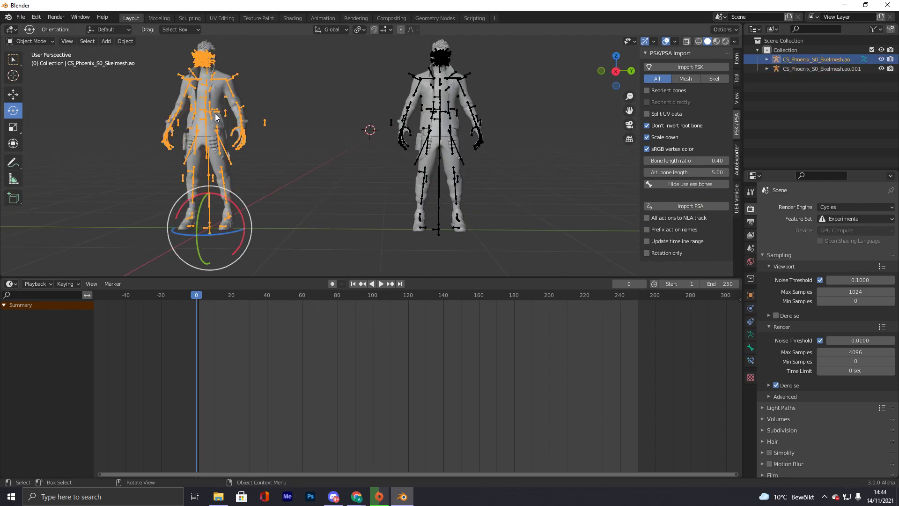
shift+middle_drag(434, 184, 535, 193)
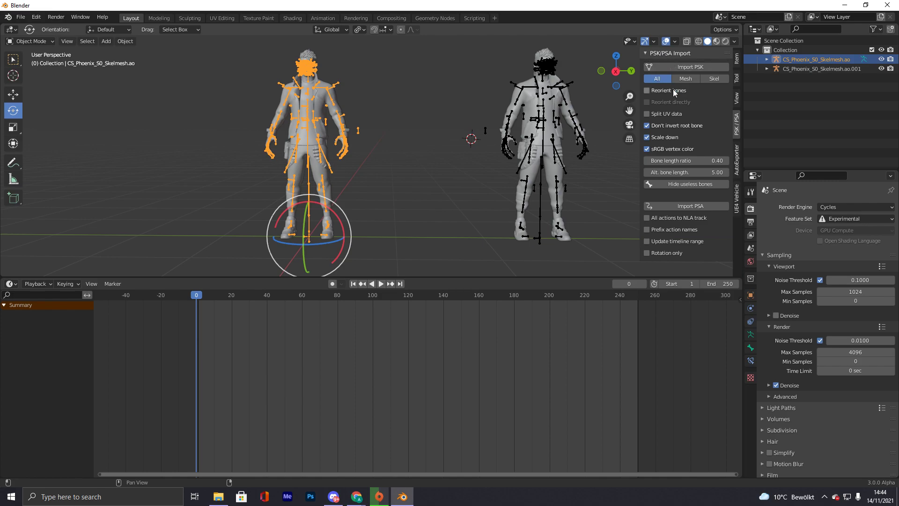
scroll(225, 135, up, 4)
scroll(263, 125, down, 3)
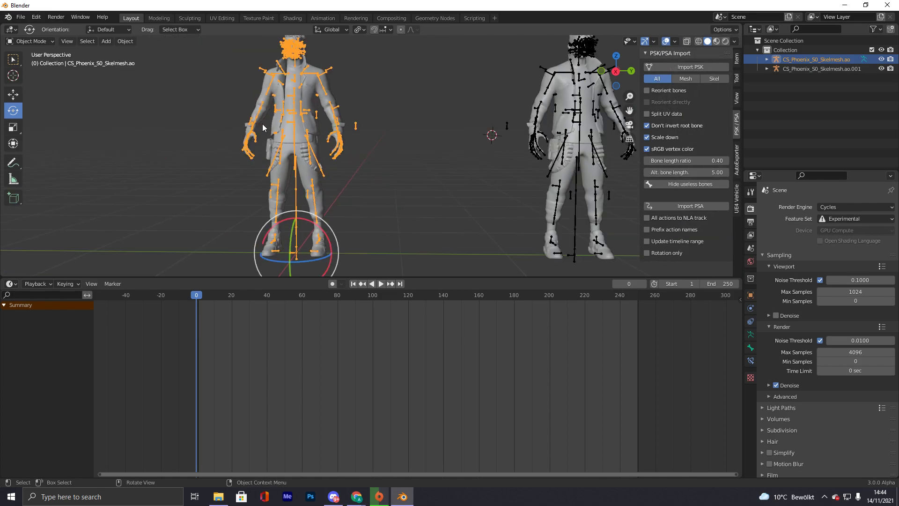
middle_drag(262, 128, 327, 141)
click(440, 169)
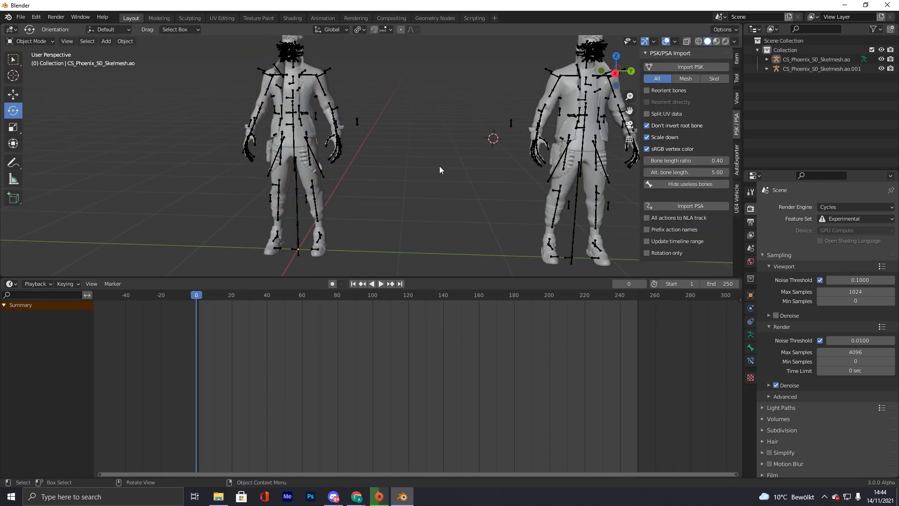
click(300, 123)
click(690, 206)
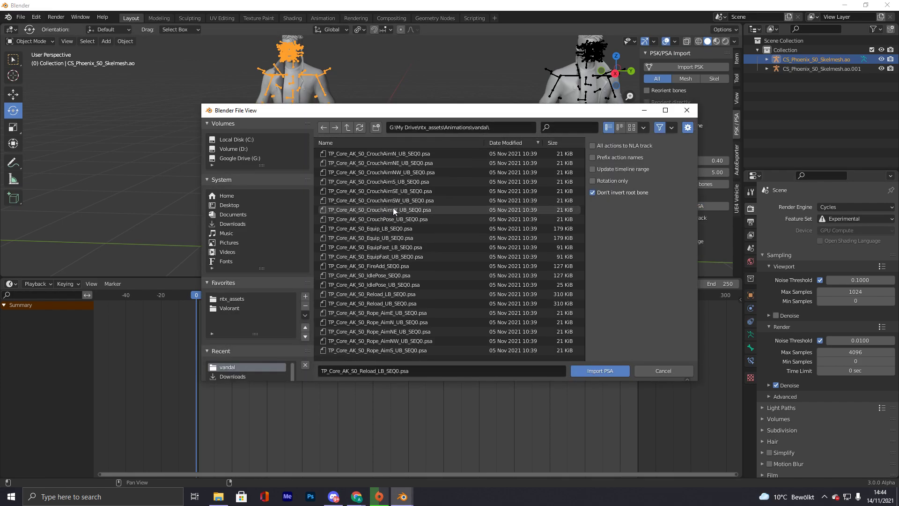
- Look through the ntx_assets animation folders and return to the Animations\vandal folder
scroll(437, 227, down, 2)
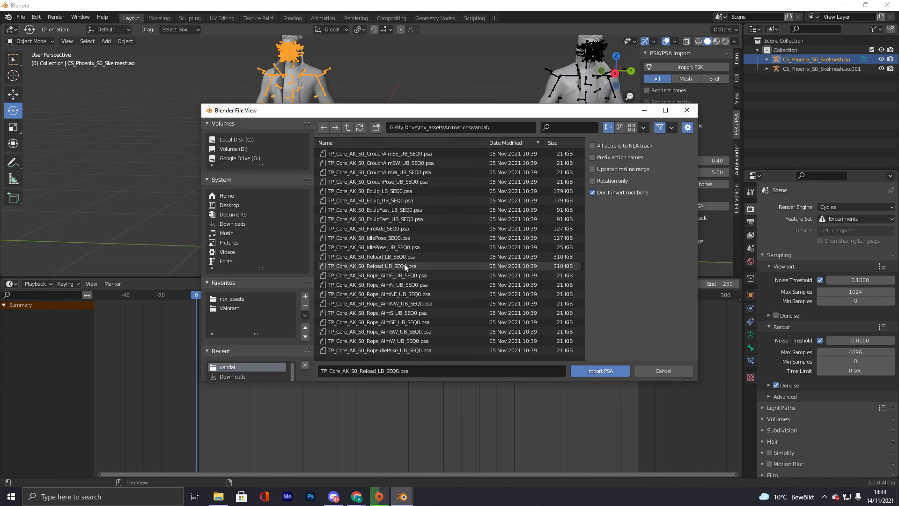
scroll(441, 227, up, 5)
double_click(349, 127)
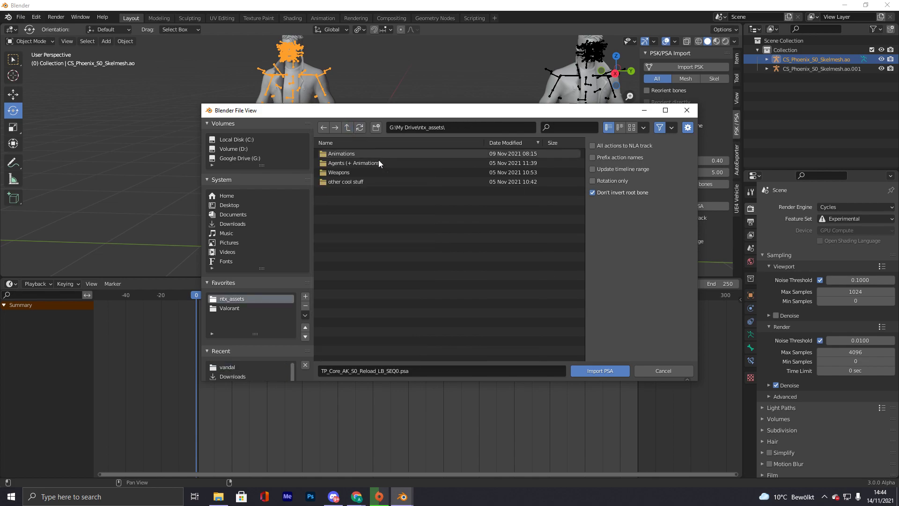
double_click(341, 153)
double_click(341, 182)
click(347, 128)
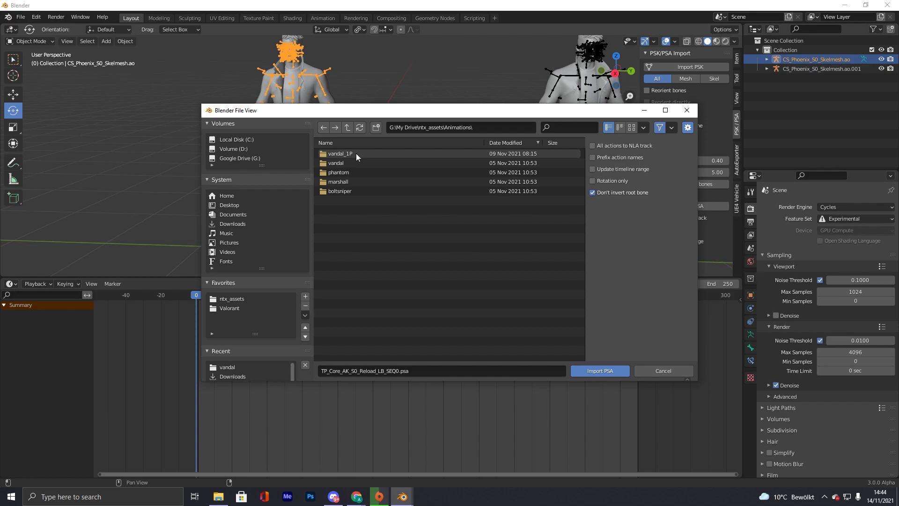
double_click(337, 163)
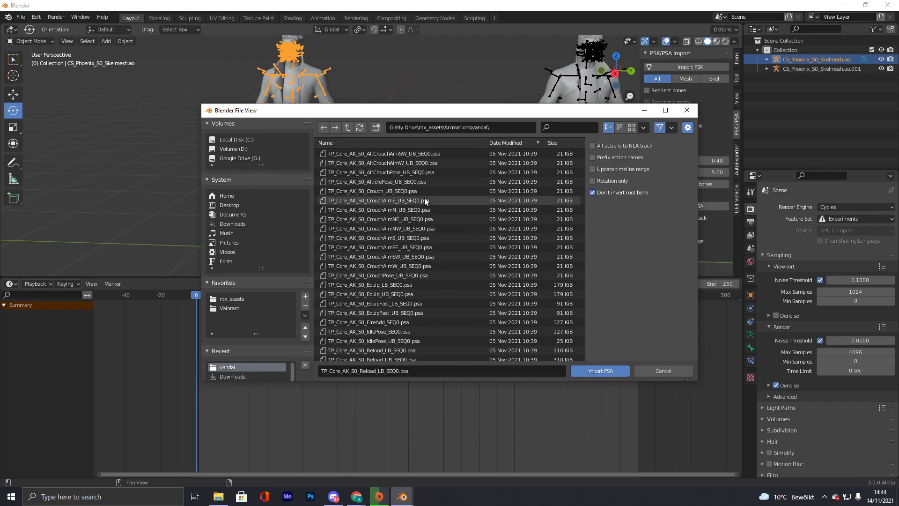
- Import the lower-body reload animation TP_Core_AK_S0_Reload_LB_SEQ0.psa onto the original armature
scroll(445, 243, down, 3)
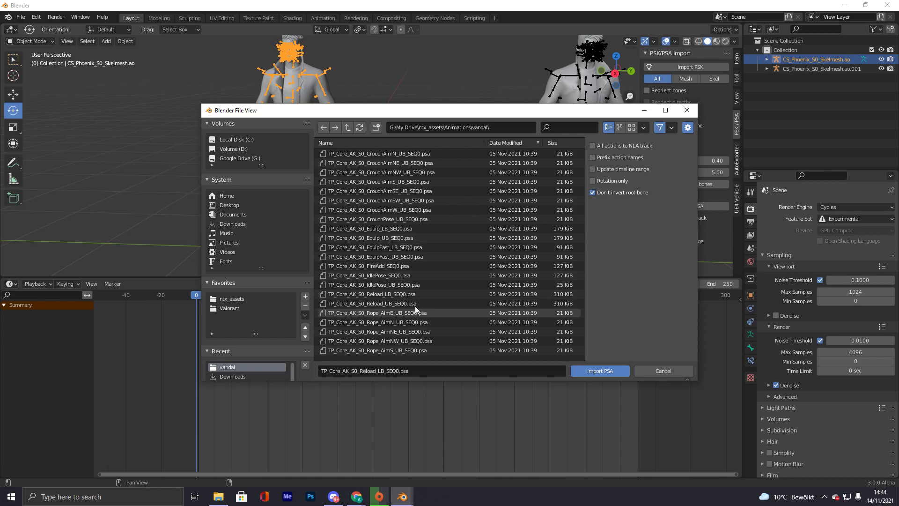
click(391, 294)
shift+click(384, 304)
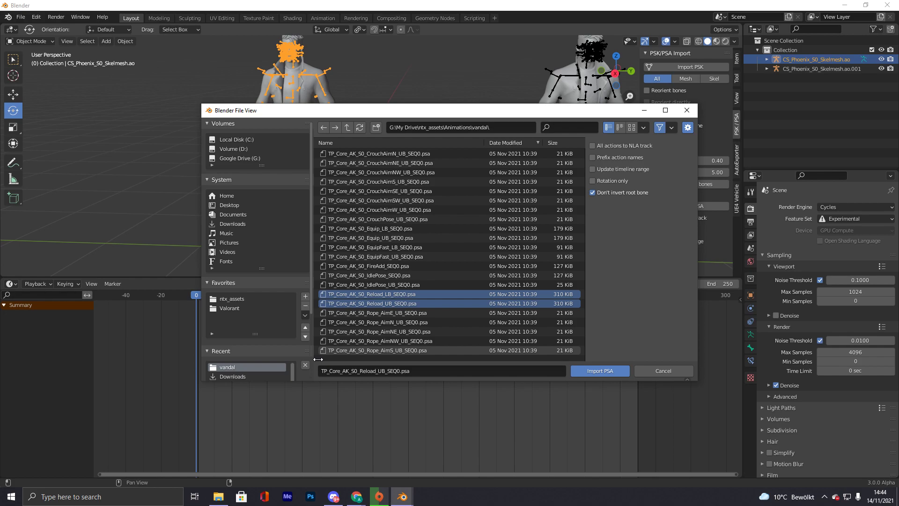
click(381, 322)
click(376, 295)
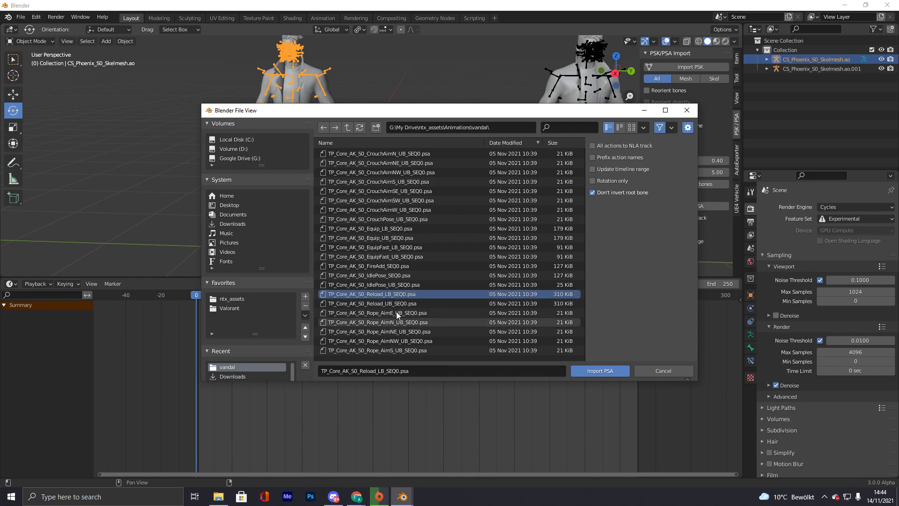
double_click(369, 294)
- Play the imported reload animation briefly to preview it, then return to the starting frame
scroll(338, 185, down, 2)
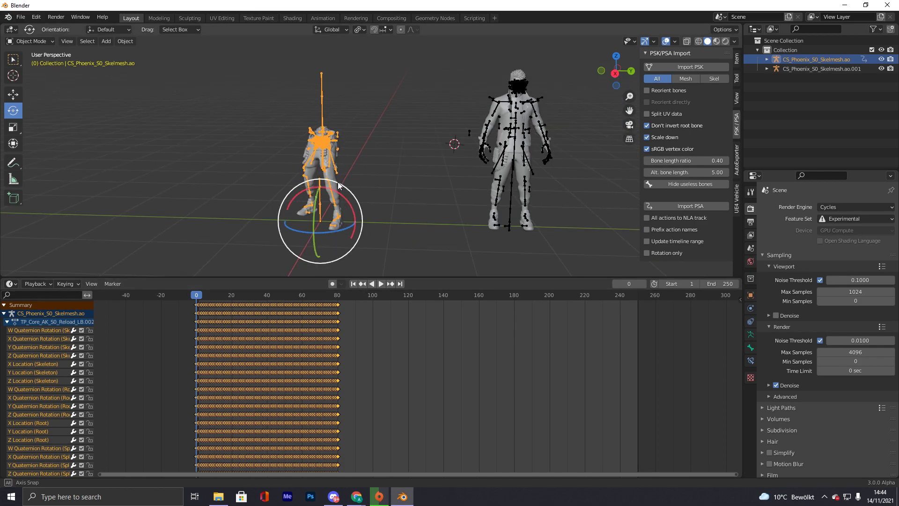
middle_drag(338, 185, 358, 182)
key(space)
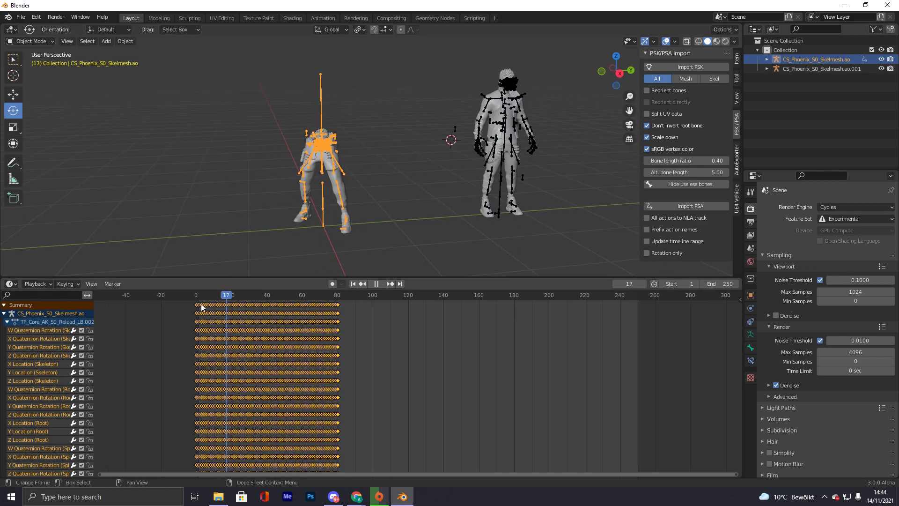
key(Escape)
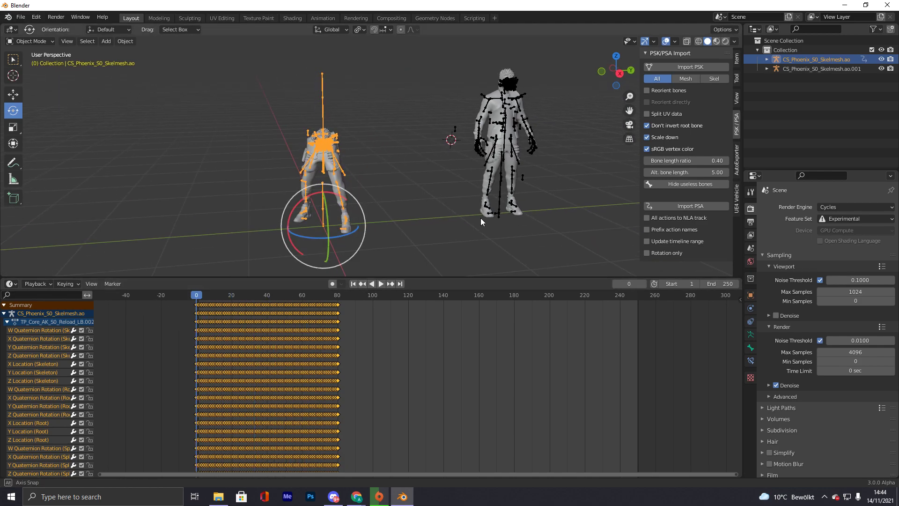
- Import the upper-body reload animation TP_Core_AK_S0_Reload_UB_SEQ0.psa onto the duplicate armature
middle_drag(480, 217, 505, 157)
click(509, 154)
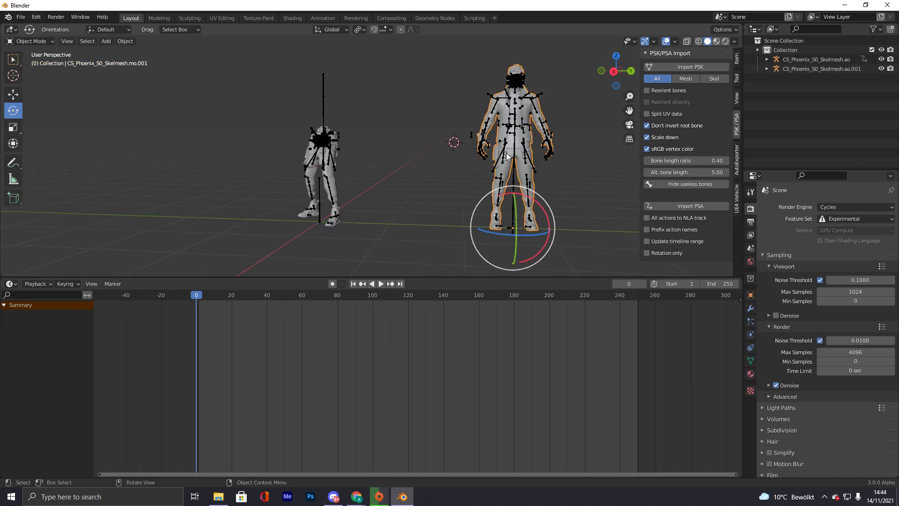
click(507, 156)
click(686, 206)
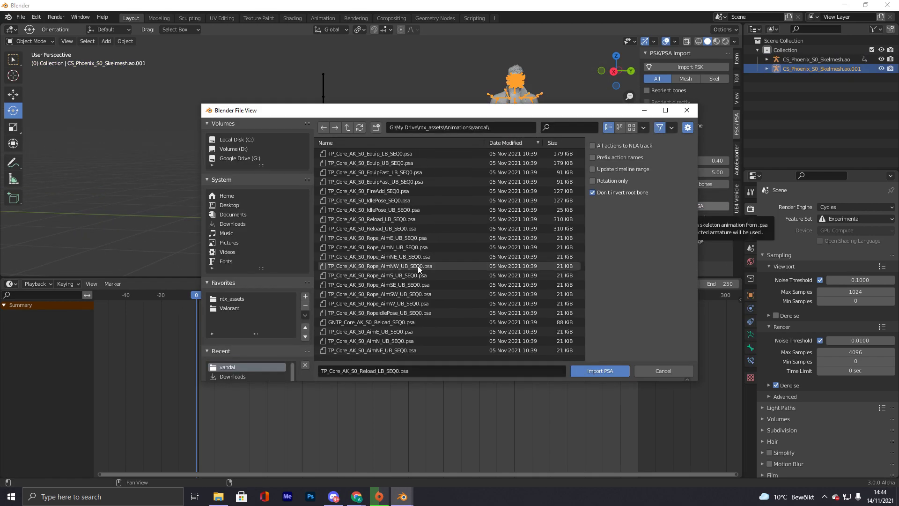
scroll(418, 265, down, 3)
scroll(398, 269, up, 1)
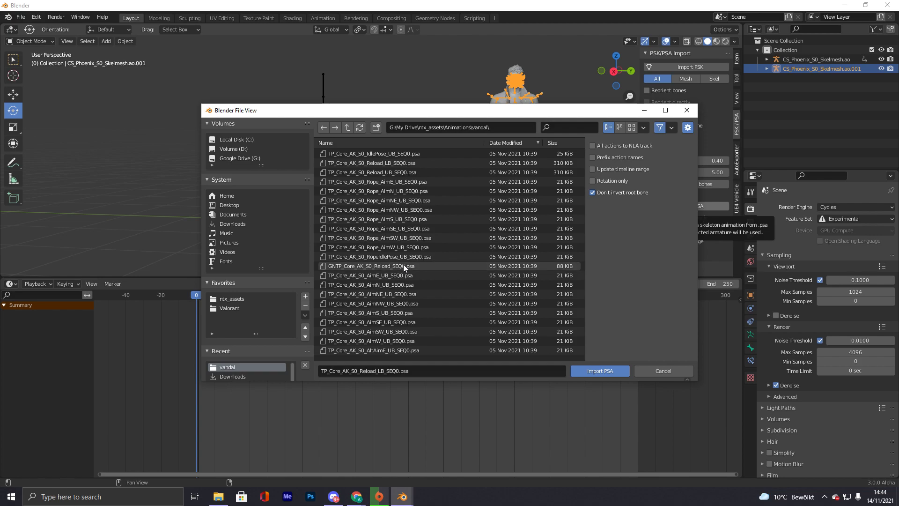
click(378, 191)
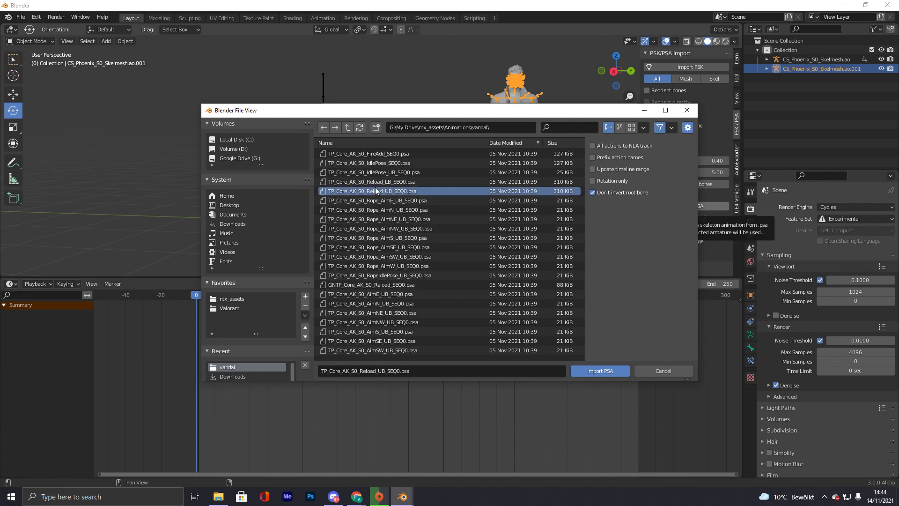
click(598, 368)
- Deselect everything, play the imported reload animations briefly and return to frame 0
click(420, 157)
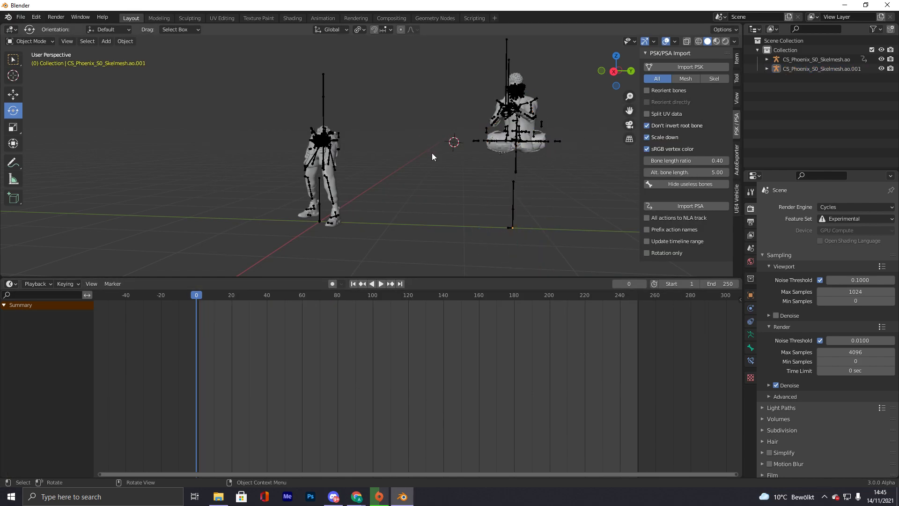
key(space)
click(184, 295)
key(space)
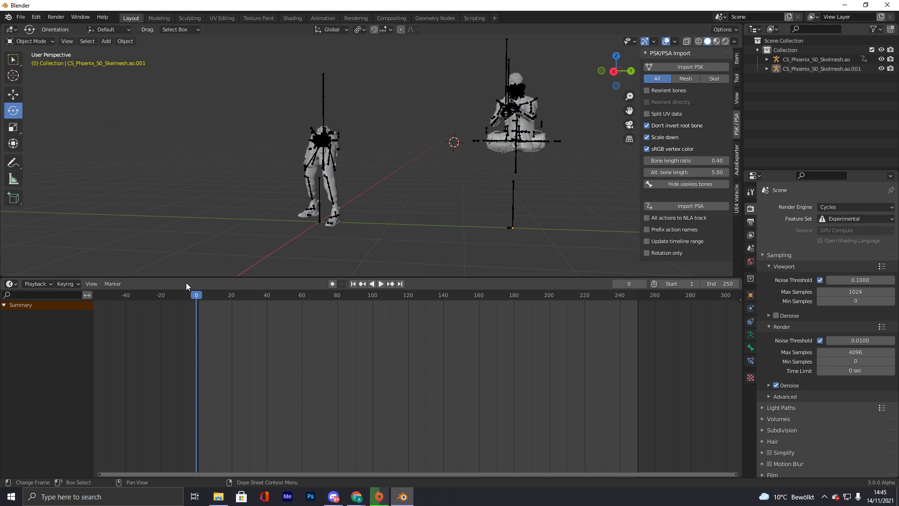
- Move the duplicate armature along the Y axis to the opposite side of the original character
scroll(546, 209, up, 3)
click(585, 134)
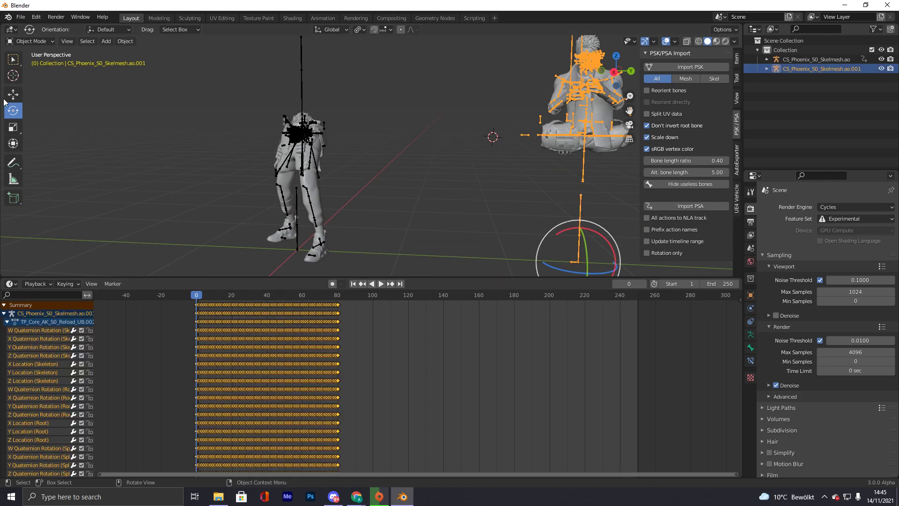
click(13, 95)
scroll(596, 205, down, 2)
drag(549, 231, 254, 179)
click(380, 117)
middle_drag(379, 116, 407, 115)
scroll(309, 122, up, 2)
middle_drag(309, 123, 401, 103)
- Open the original armature in Edit Mode, clear its bone selection and view it in Right Orthographic
click(436, 127)
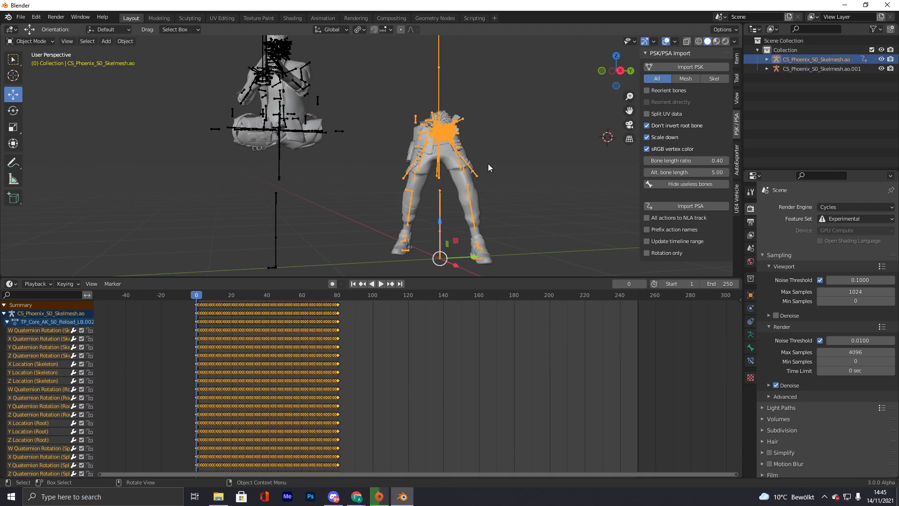
middle_drag(436, 128, 444, 168)
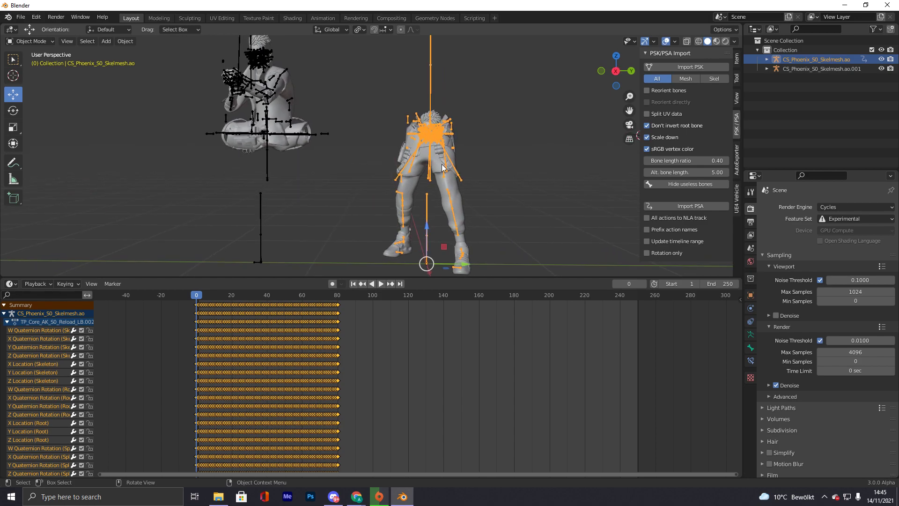
key(Tab)
scroll(443, 170, up, 2)
click(539, 191)
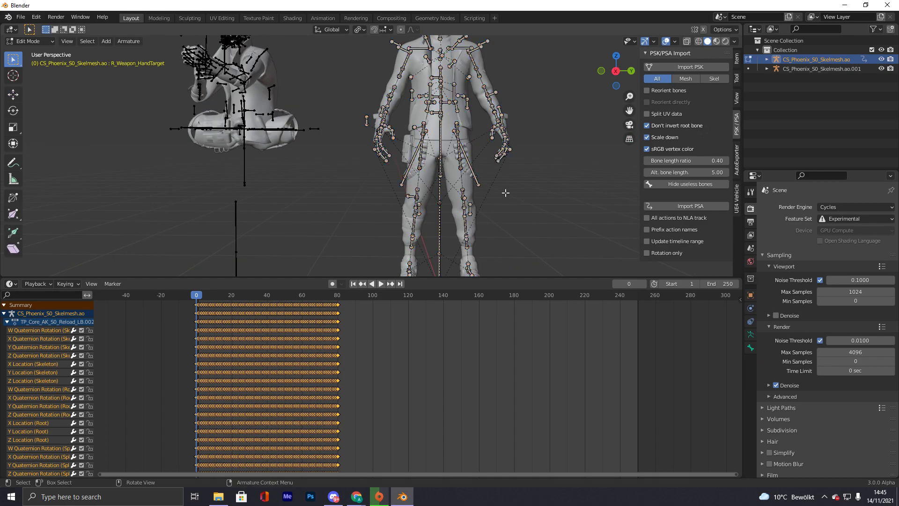
shift+middle_drag(506, 193, 458, 157)
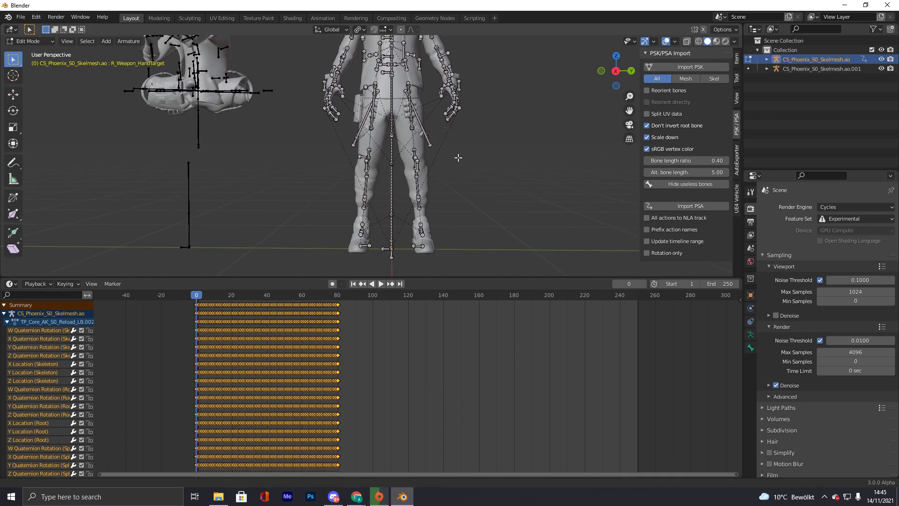
click(616, 72)
- Enlarge the 3D viewport, enable X-ray and select the original armature's hip, leg and root bones
scroll(433, 236, up, 3)
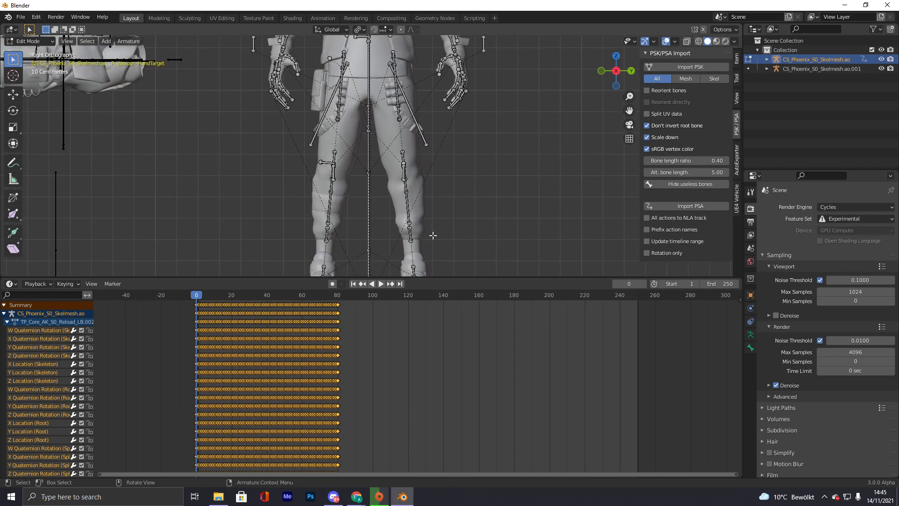
drag(448, 279, 446, 347)
click(688, 42)
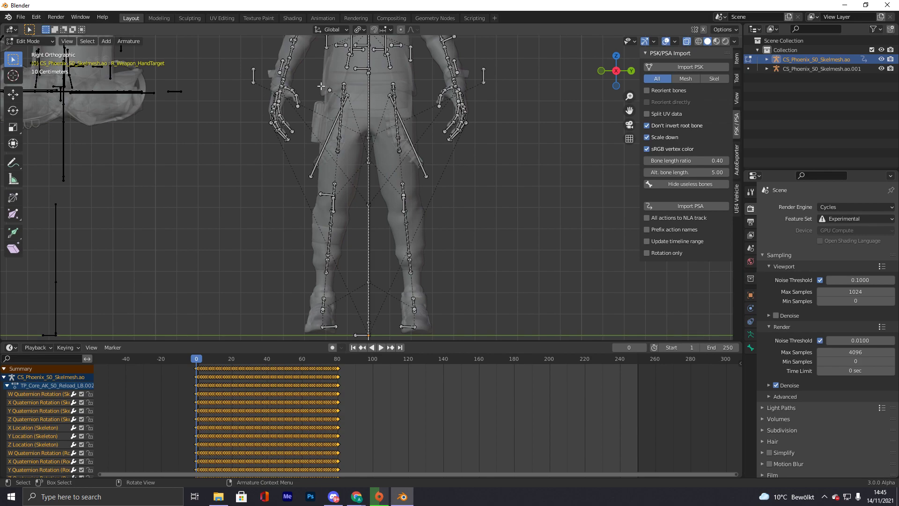
drag(312, 78, 439, 338)
middle_drag(440, 319, 345, 138)
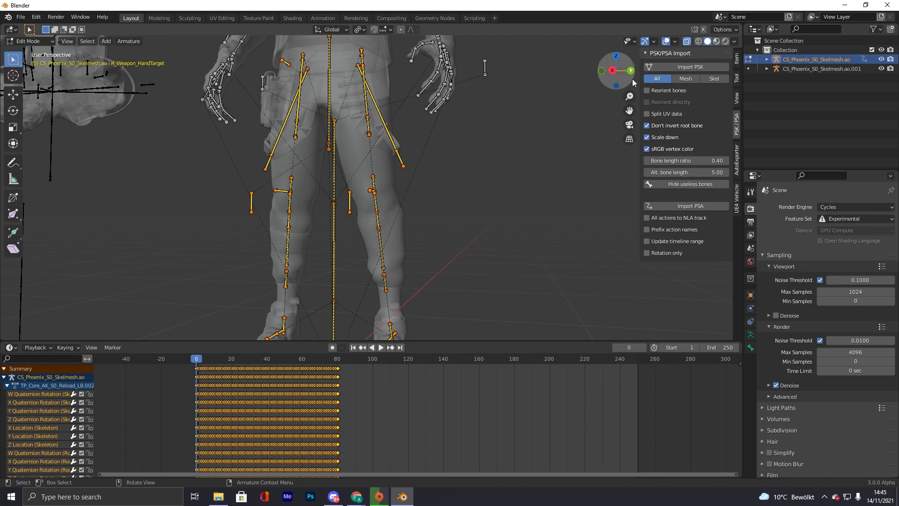
drag(611, 71, 287, 130)
middle_drag(287, 131, 376, 134)
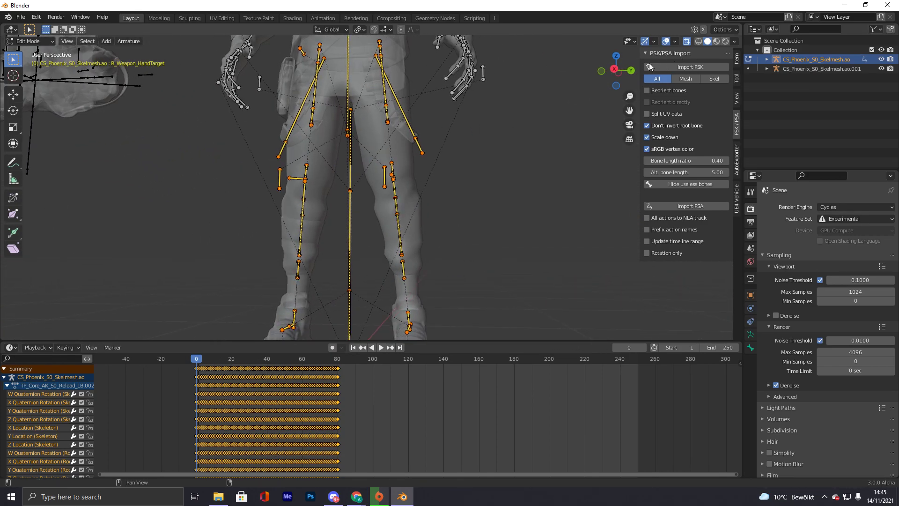
click(617, 72)
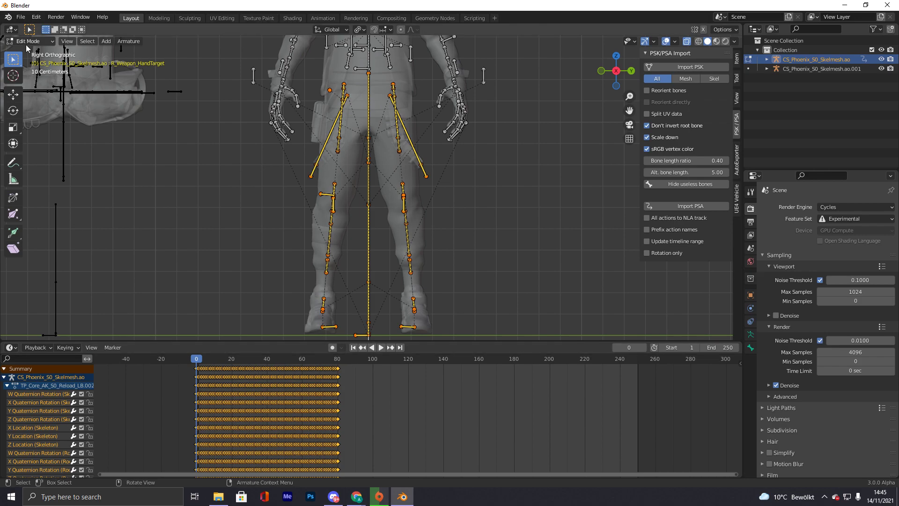
- In Pose Mode, copy the selected lower-body bones' keyframes, paste them at about frame 143 and return to frame 0
click(28, 42)
click(28, 70)
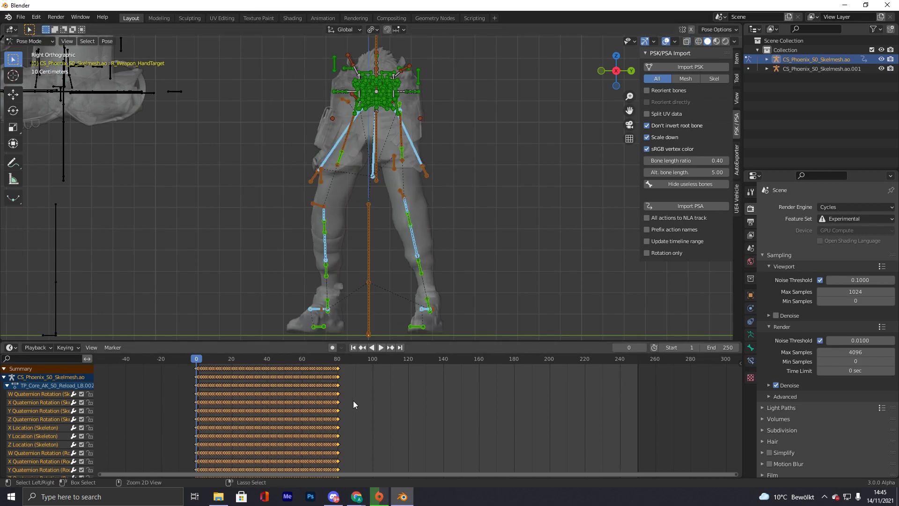
key(ctrl+c)
drag(196, 358, 448, 359)
key(ctrl+v)
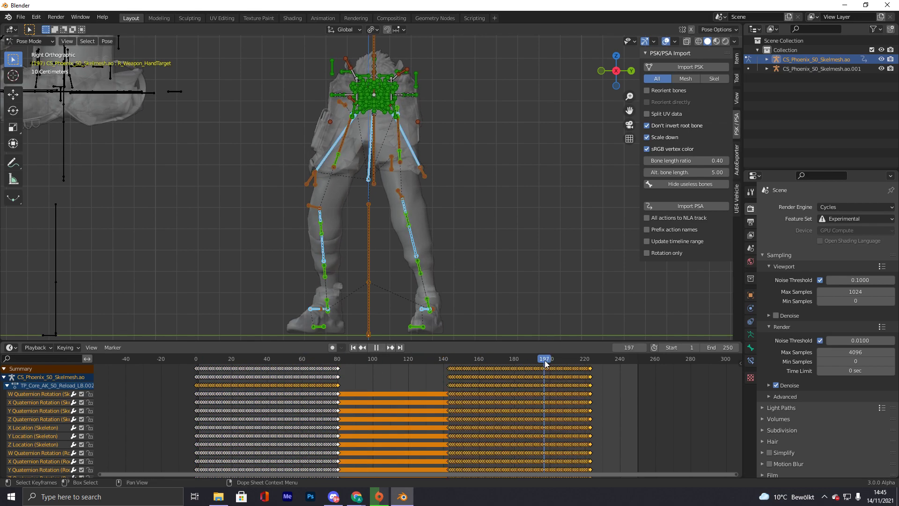
key(Escape)
- Leave Pose Mode on the original, open the duplicate armature in Edit Mode and clear its bone selection
scroll(337, 272, down, 2)
shift+middle_drag(338, 179, 503, 226)
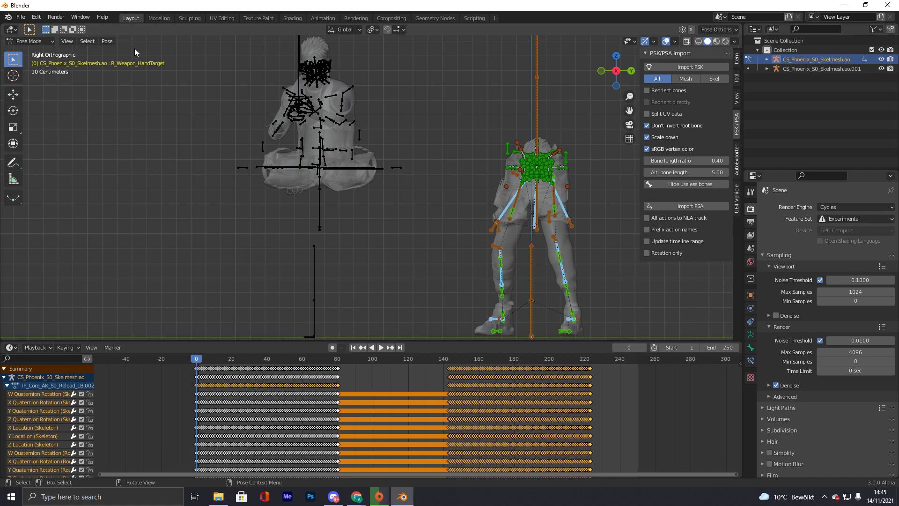
click(29, 41)
click(35, 58)
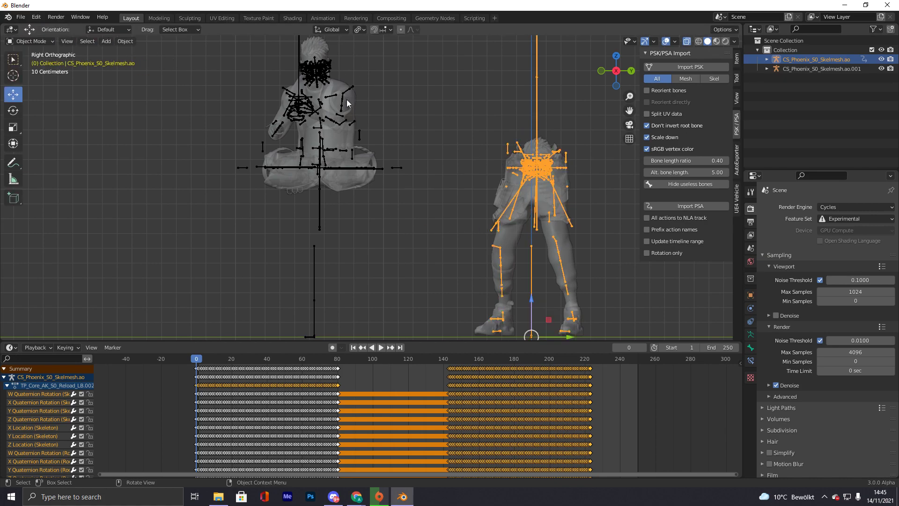
click(250, 129)
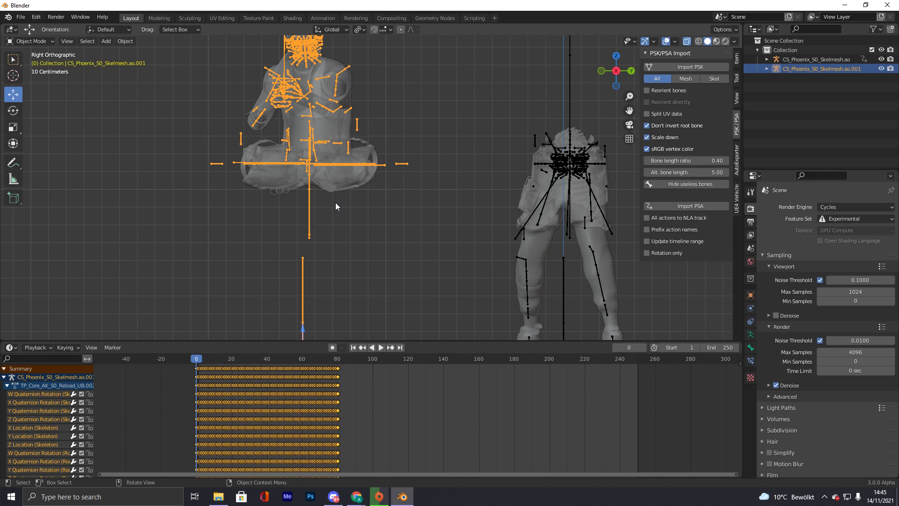
key(Tab)
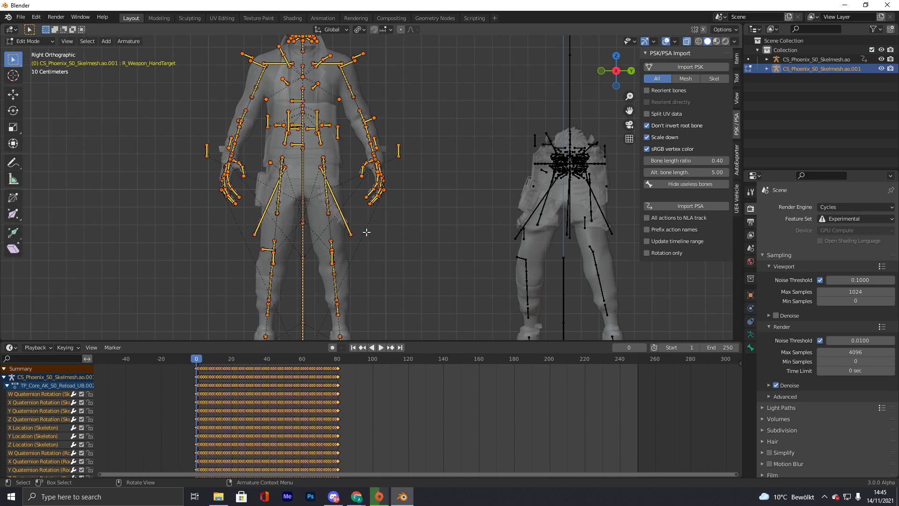
scroll(341, 223, down, 1)
click(366, 241)
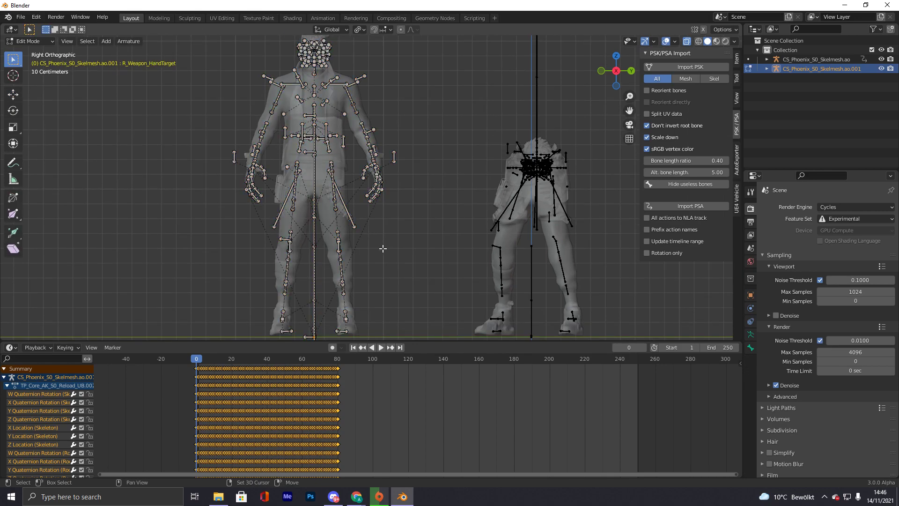
- Select the hip, leg and root bones of the duplicate armature
shift+scroll(384, 249, down, 1)
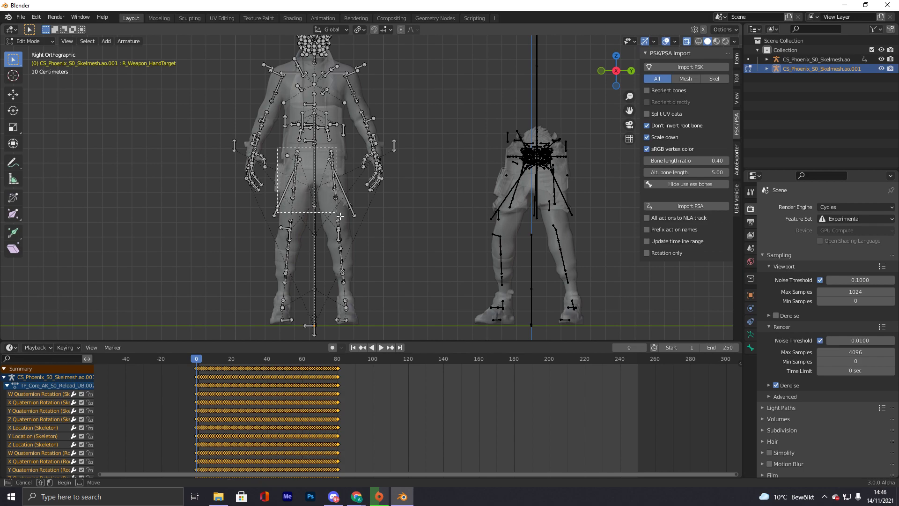
drag(340, 215, 364, 339)
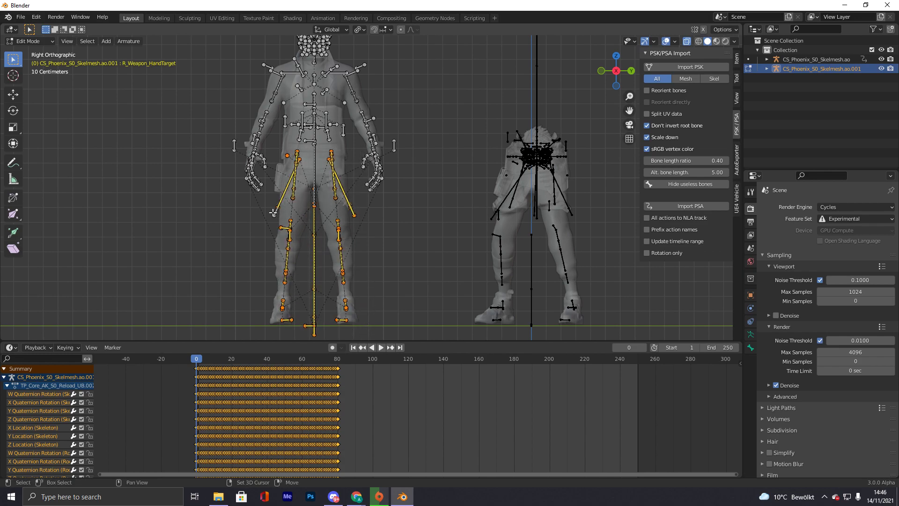
drag(309, 171, 340, 223)
middle_drag(349, 224, 377, 220)
- Paste the copied lower-body keyframes into the duplicate armature's animation at frame 115
drag(198, 361, 402, 361)
key(space)
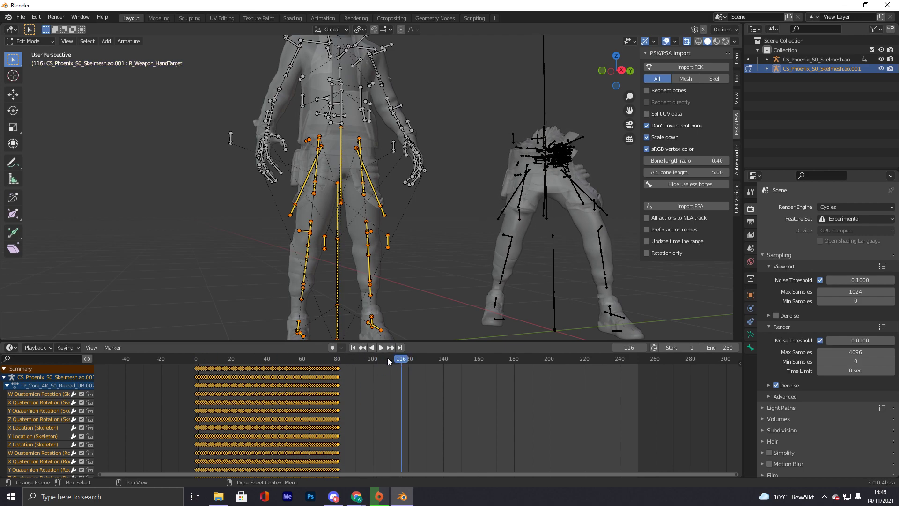
key(space)
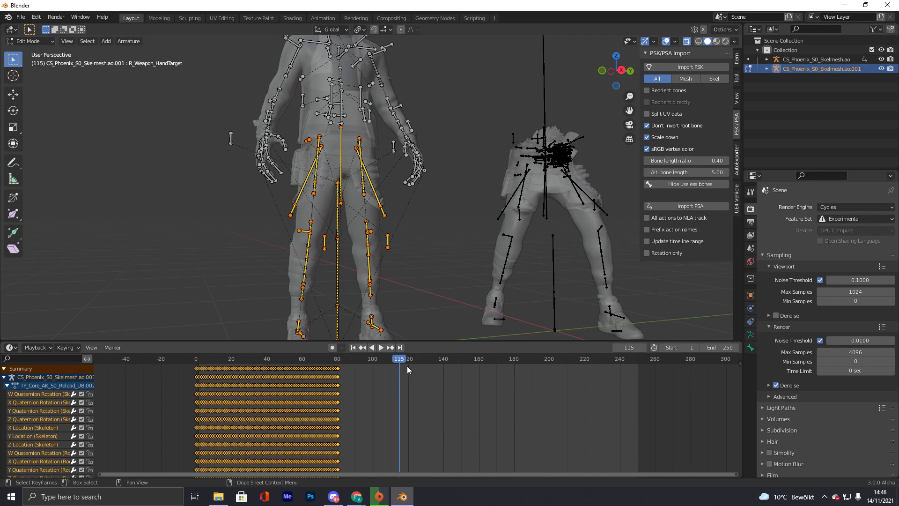
key(ctrl+v)
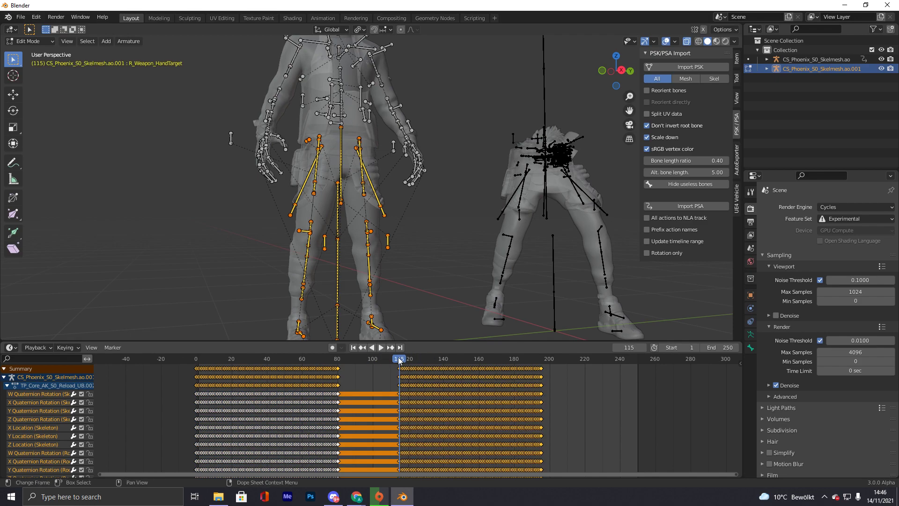
- Switch the duplicate armature to Pose Mode, preview the pasted leg animation and set the current frame to 95
key(Escape)
click(29, 41)
click(27, 73)
key(space)
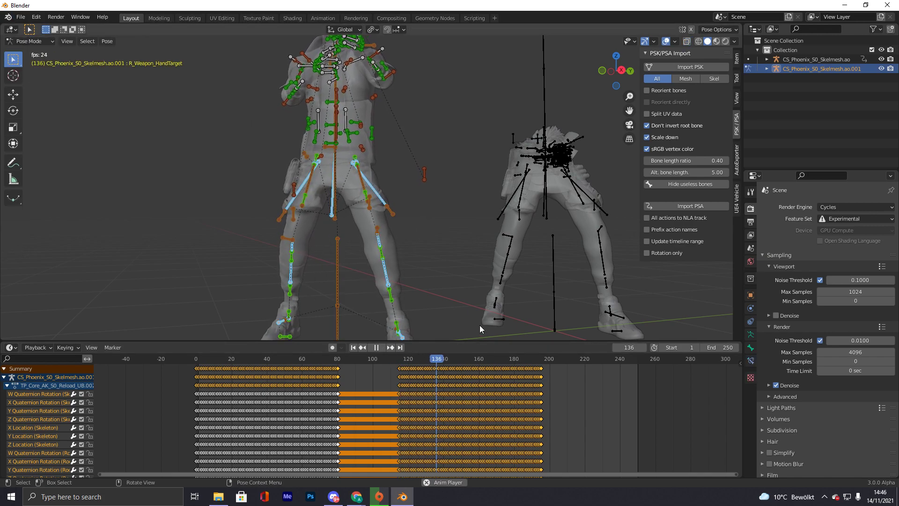
key(space)
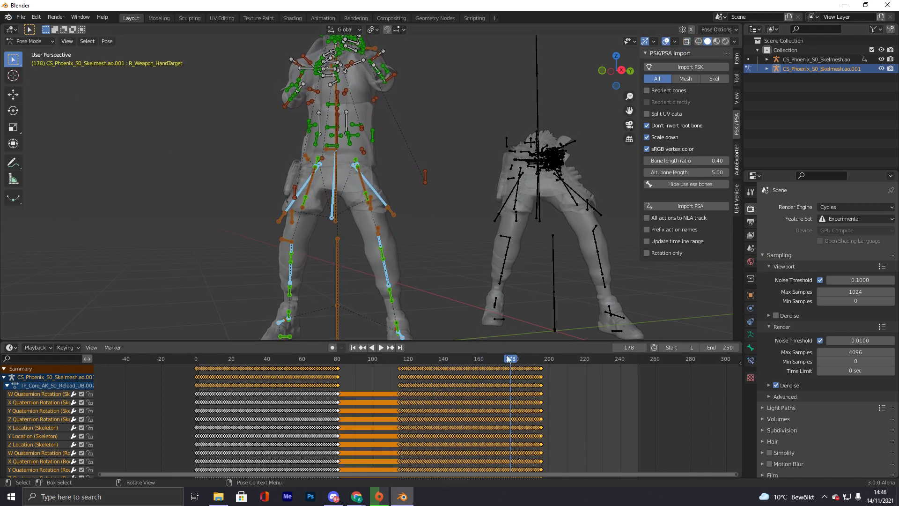
click(587, 377)
drag(519, 359, 365, 380)
key(space)
key(Escape)
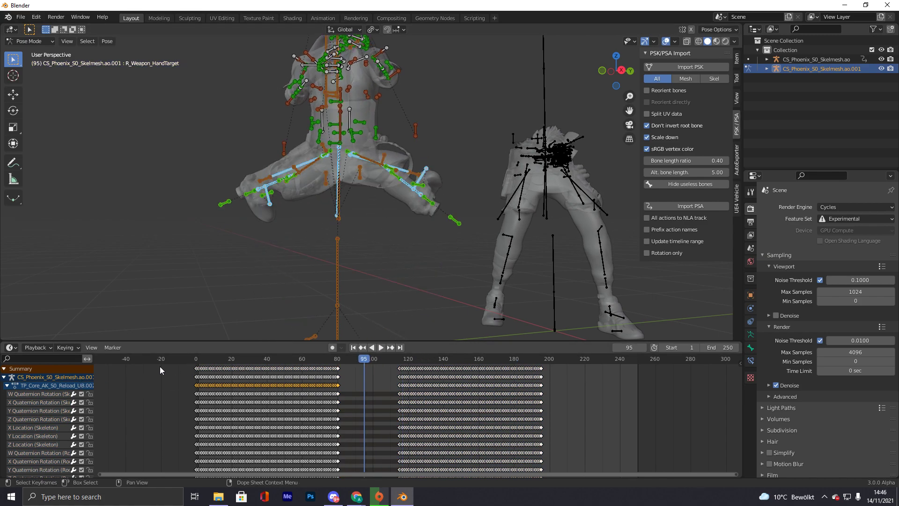
- Delete the duplicate armature's old lower-body keyframes between frames 0 and 80
drag(343, 375, 336, 378)
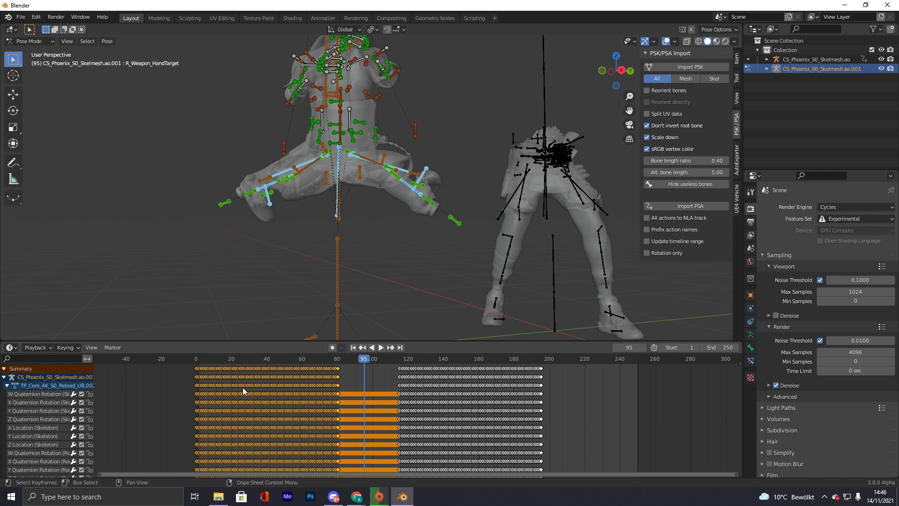
key(x)
click(275, 387)
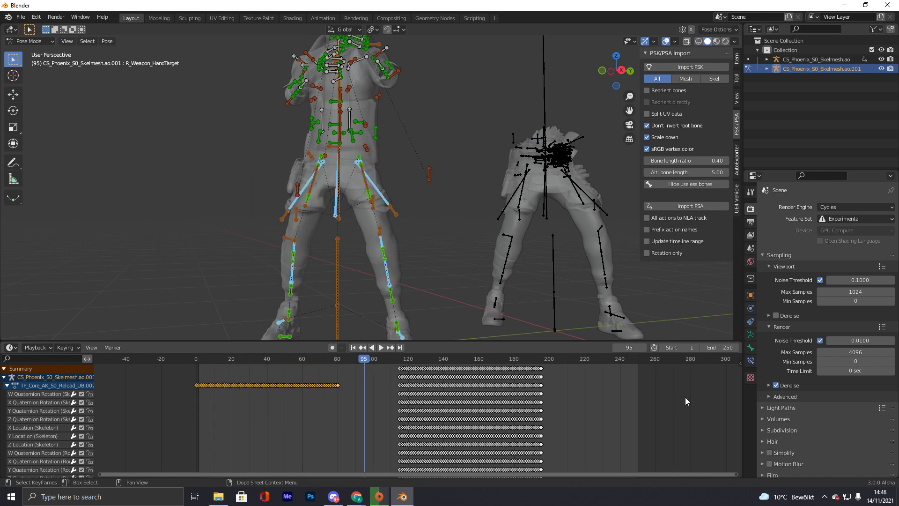
- Return the duplicate armature to Object Mode and shift its collapsed keyframes so the animation starts at frame 1
click(29, 41)
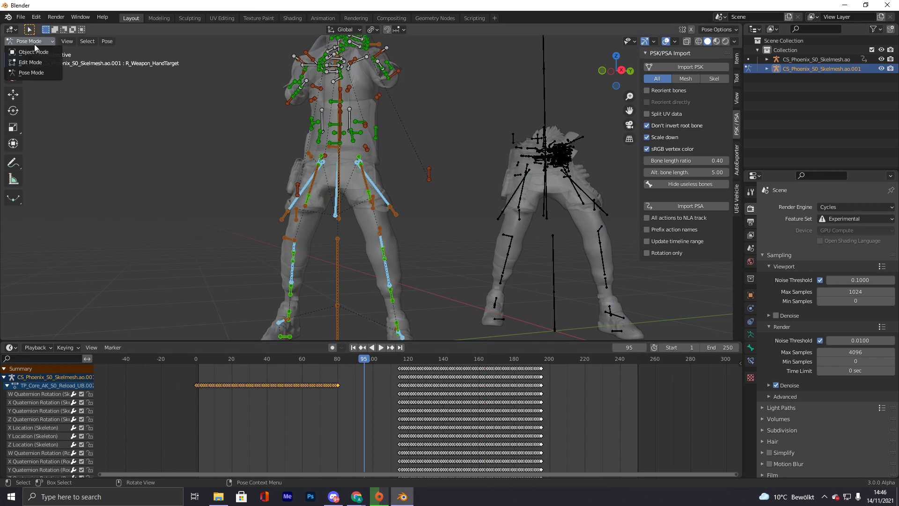
click(26, 51)
alt+click(472, 393)
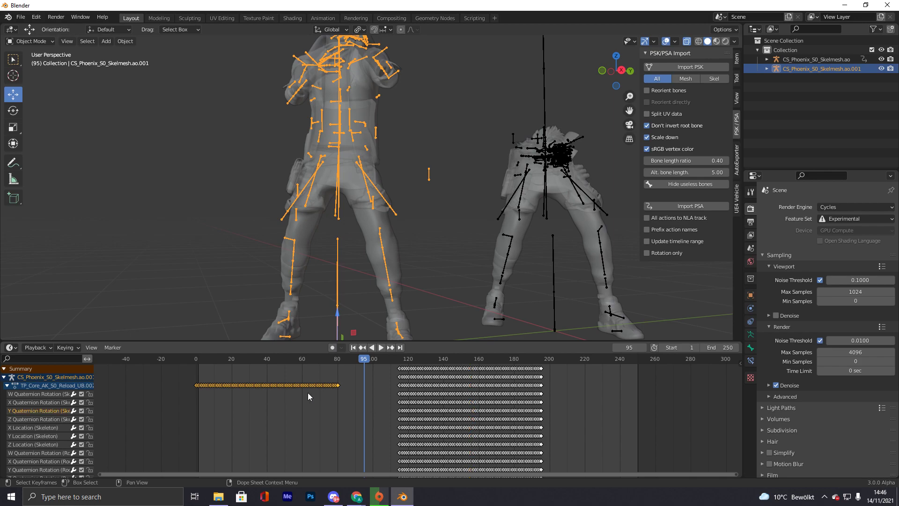
click(3, 377)
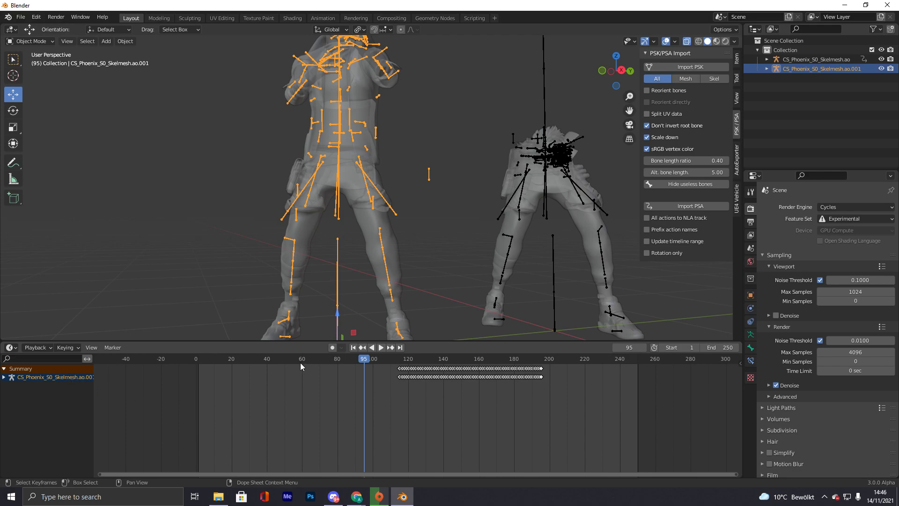
drag(358, 359, 199, 380)
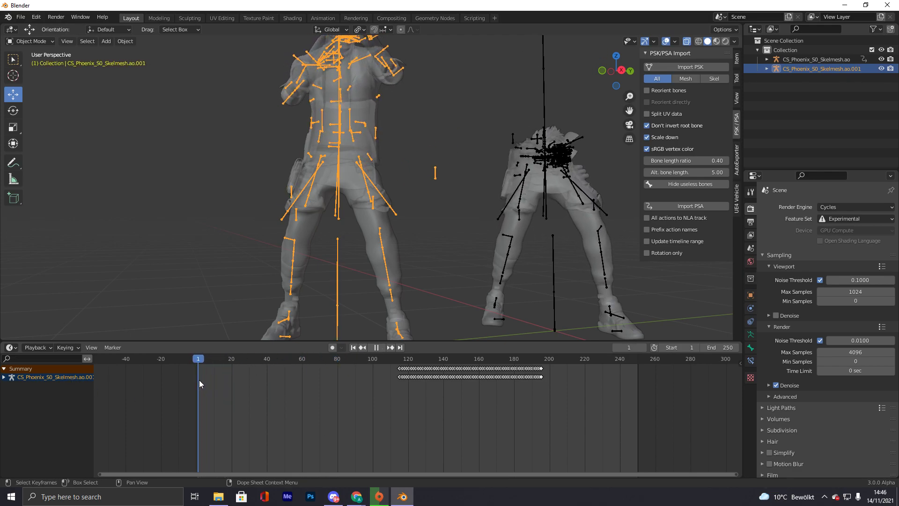
drag(578, 415, 213, 388)
- Turn off X-ray display, deselect everything and play back the combined reload animation
scroll(346, 295, down, 2)
click(28, 43)
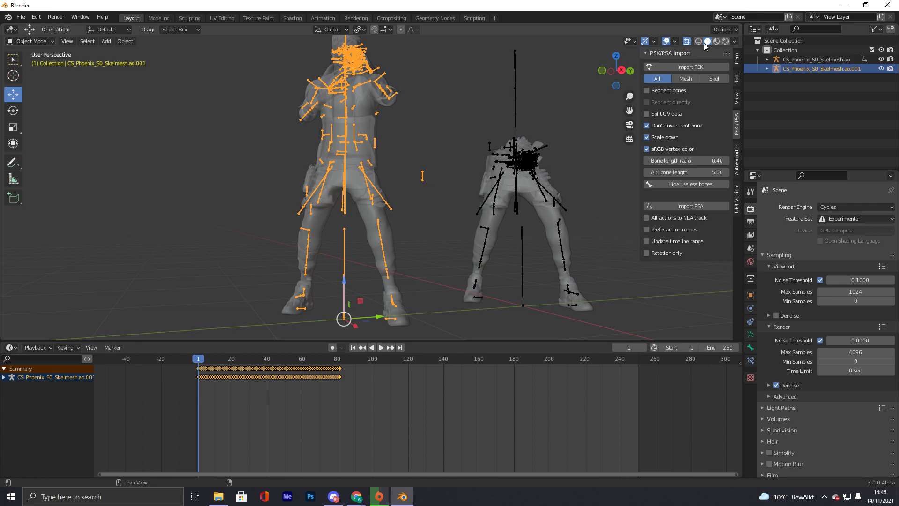
click(416, 98)
key(space)
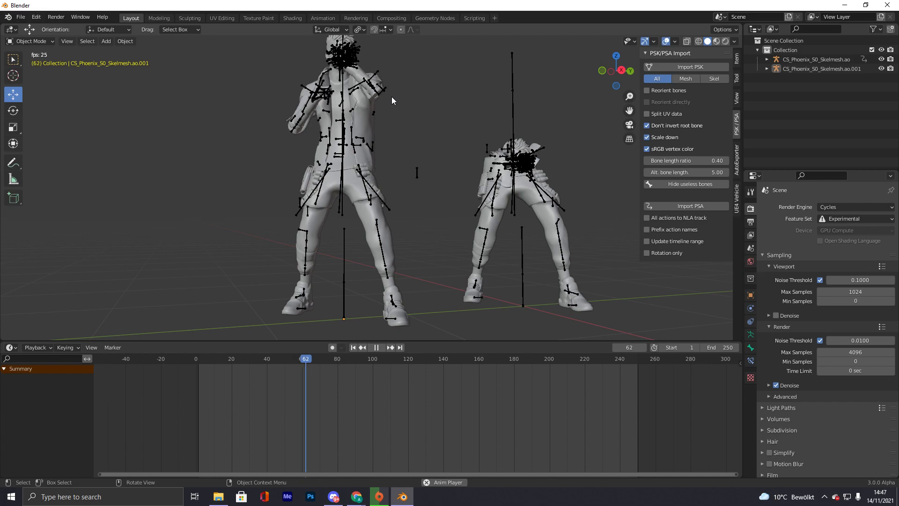
key(space)
middle_drag(395, 72, 372, 84)
scroll(372, 84, down, 2)
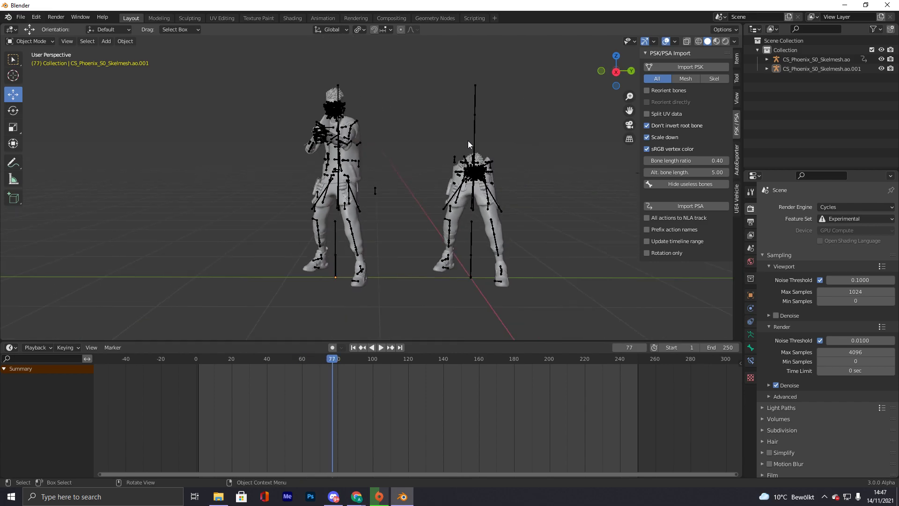
- Delete the original lower-body character and move the remaining combined character about 1.45 m along Y to the world origin
drag(468, 140, 544, 272)
key(Delete)
click(341, 158)
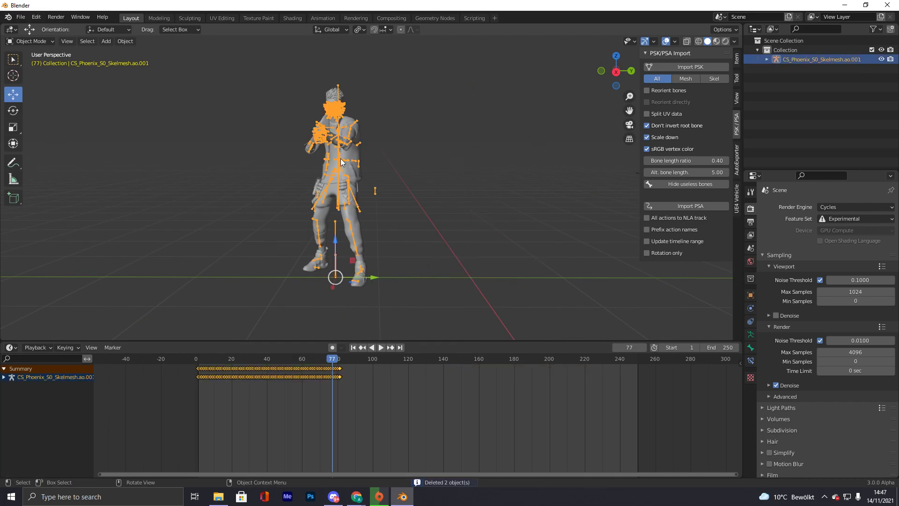
drag(375, 277, 517, 262)
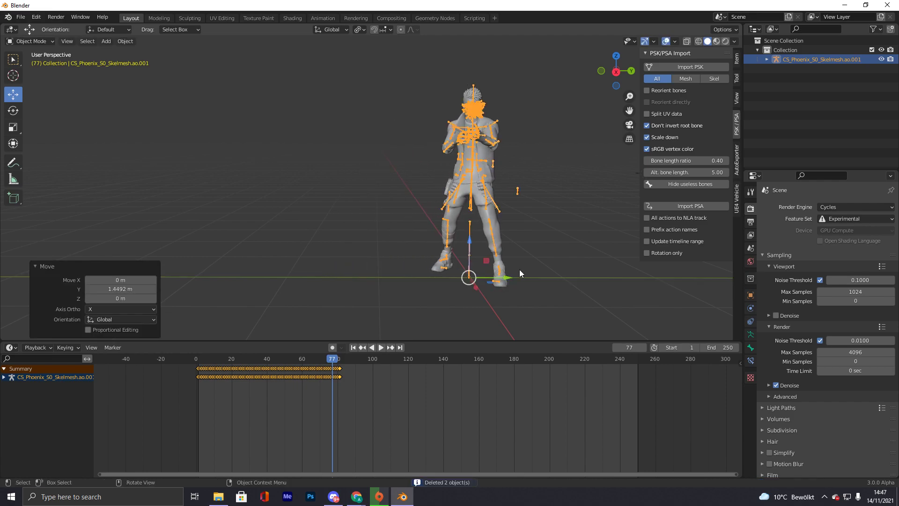
click(527, 210)
shift+middle_drag(528, 206, 428, 239)
scroll(432, 222, up, 4)
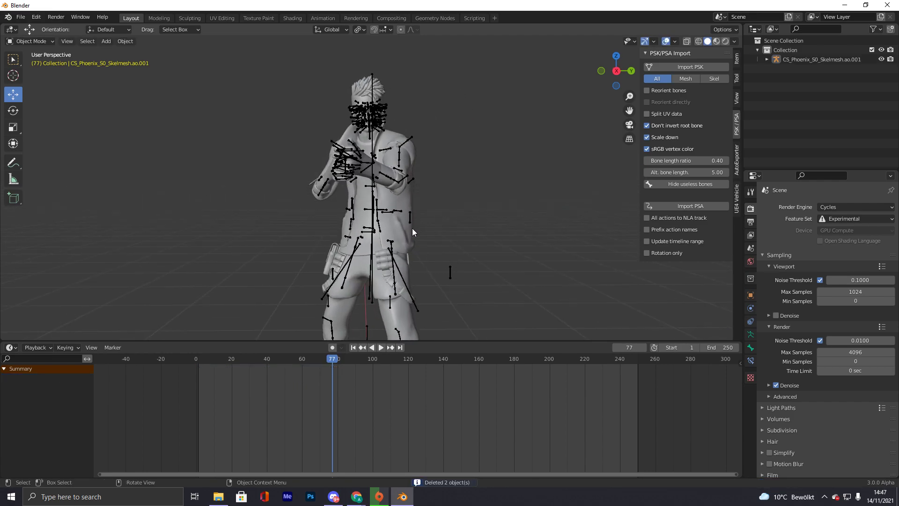
scroll(418, 140, down, 2)
middle_drag(458, 251, 438, 248)
- Append the AK S0 rifle armature and its magazine mesh from Vandal.blend in the Valorant\Guns\Defualt + Character Guns folder
click(21, 16)
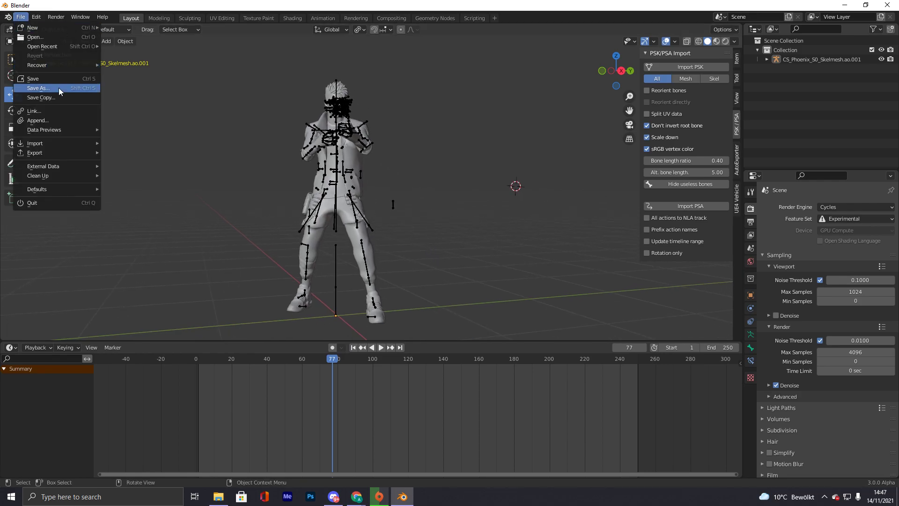
click(37, 114)
click(252, 305)
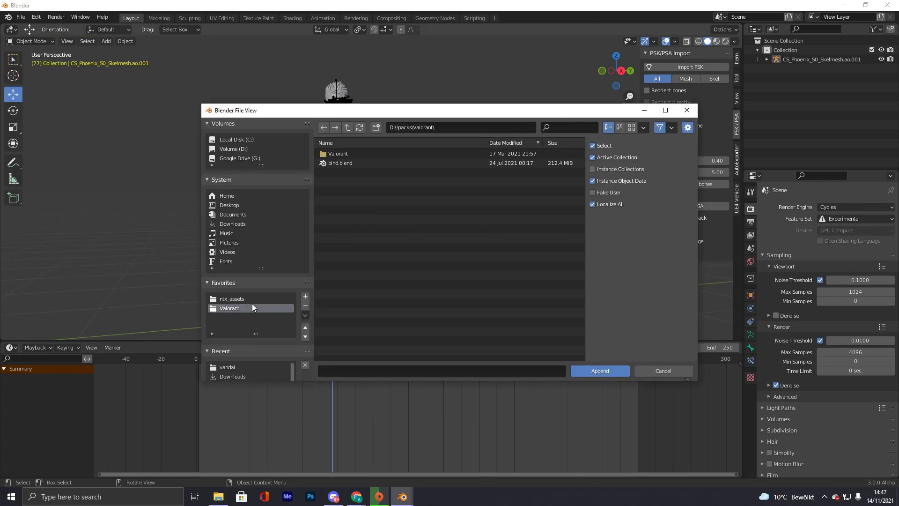
double_click(344, 154)
double_click(343, 180)
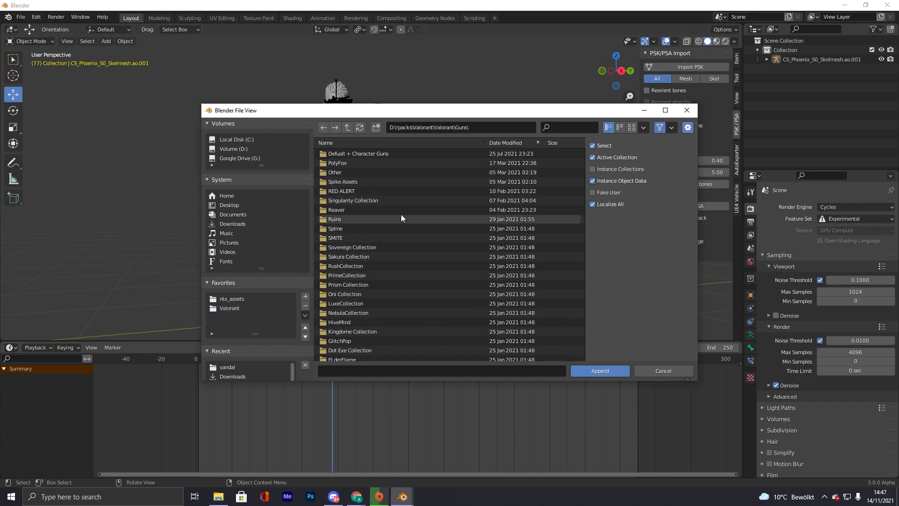
double_click(347, 152)
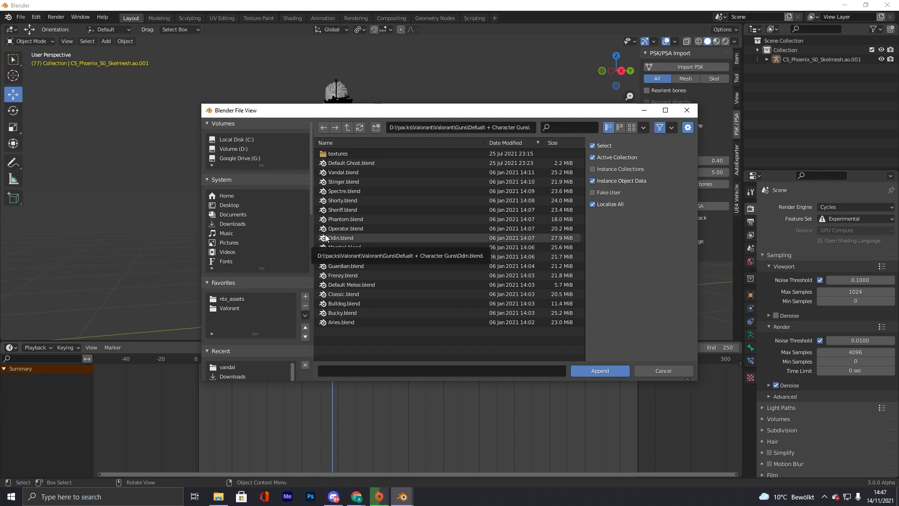
click(341, 172)
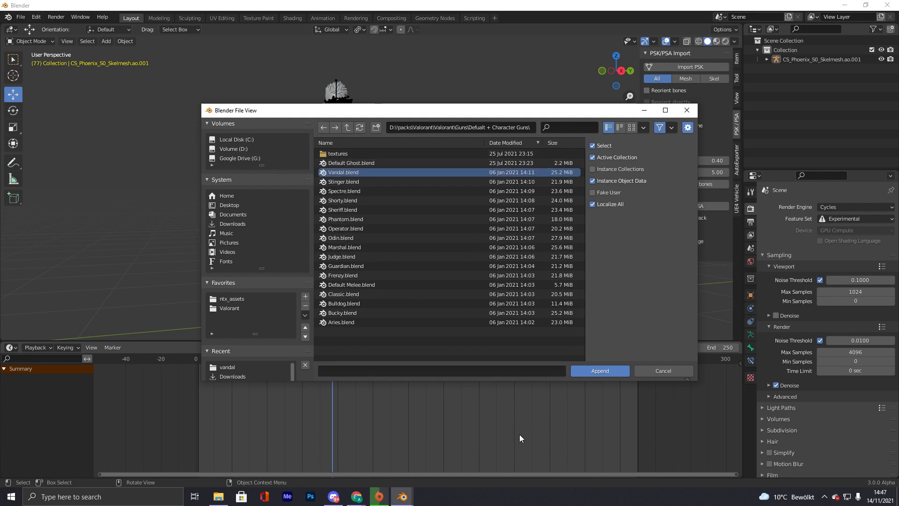
click(593, 371)
click(334, 226)
drag(338, 173, 341, 155)
click(602, 371)
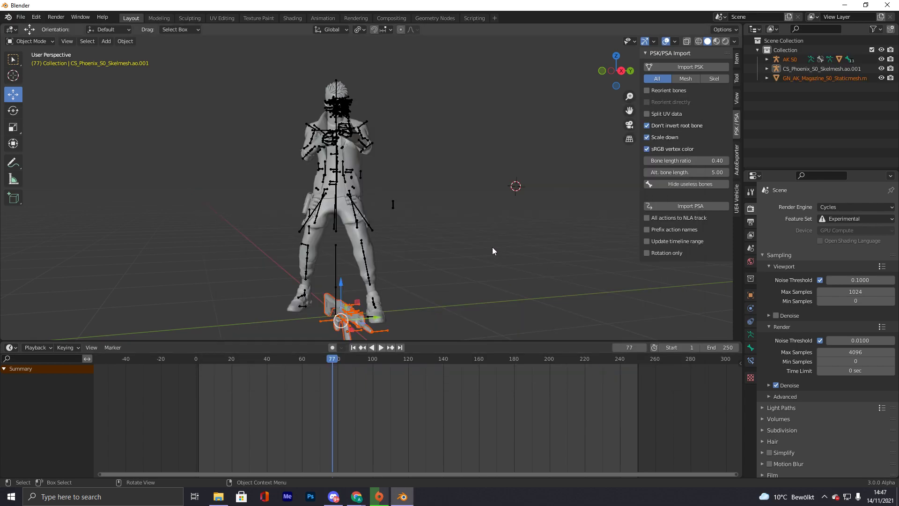
- Duplicate the rifle's magazine mesh and place the copy just beyond the muzzle
scroll(494, 249, down, 2)
middle_drag(438, 250, 400, 214)
click(451, 248)
scroll(326, 258, up, 5)
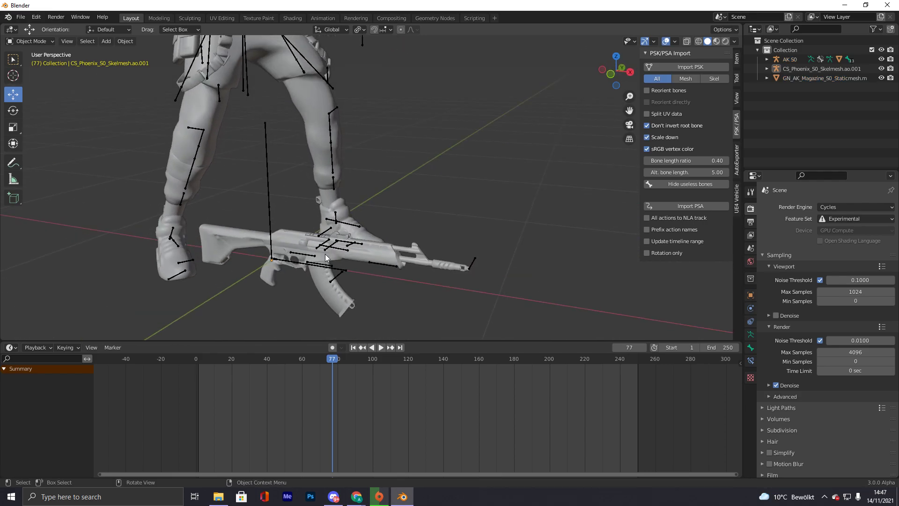
click(326, 257)
middle_drag(326, 257, 415, 251)
click(414, 251)
middle_drag(432, 217, 477, 229)
key(shift+d)
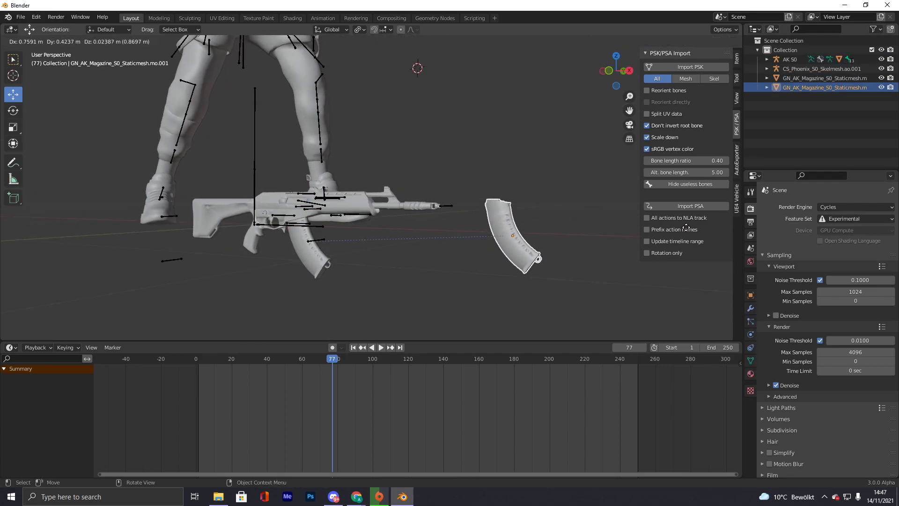
click(512, 228)
middle_drag(512, 229, 506, 209)
- Select the AK S0 rifle armature and set the current frame to 1
drag(352, 278, 234, 277)
middle_drag(234, 277, 427, 239)
click(400, 232)
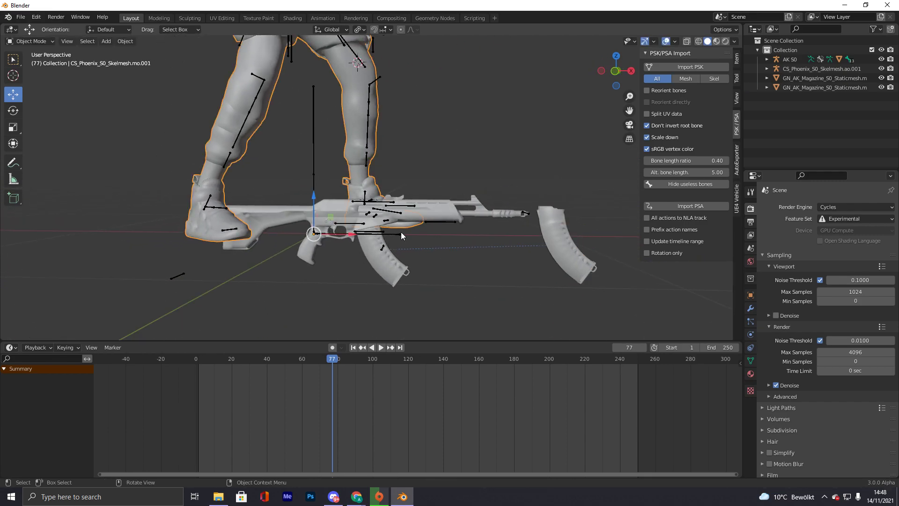
click(425, 210)
middle_drag(454, 247, 434, 247)
click(358, 252)
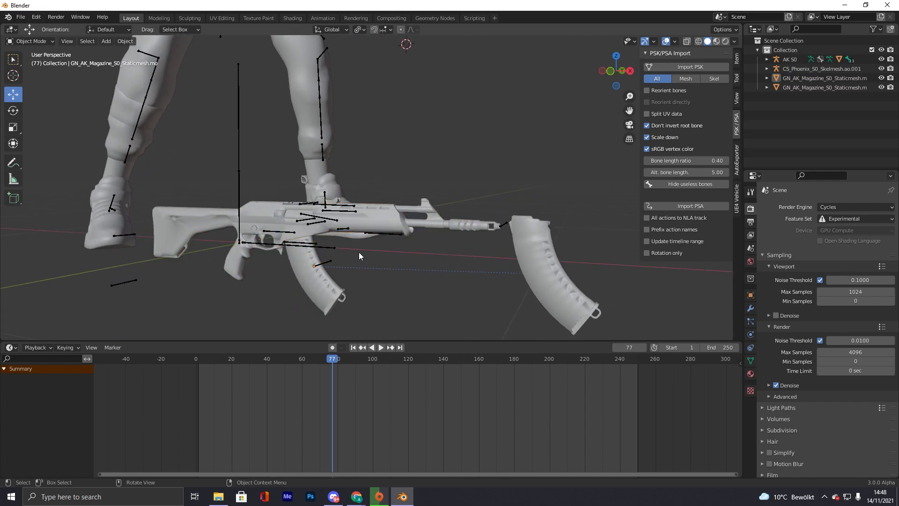
click(344, 229)
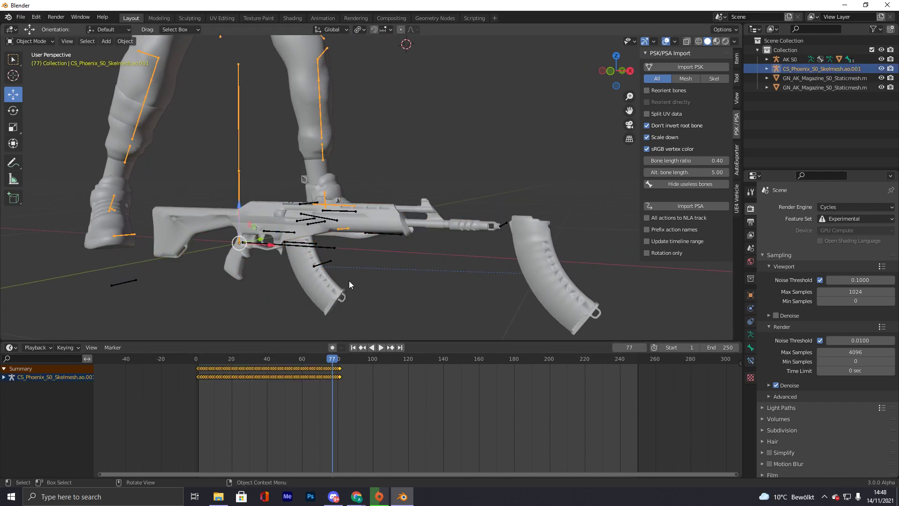
middle_drag(349, 281, 382, 258)
click(385, 260)
drag(338, 358, 124, 371)
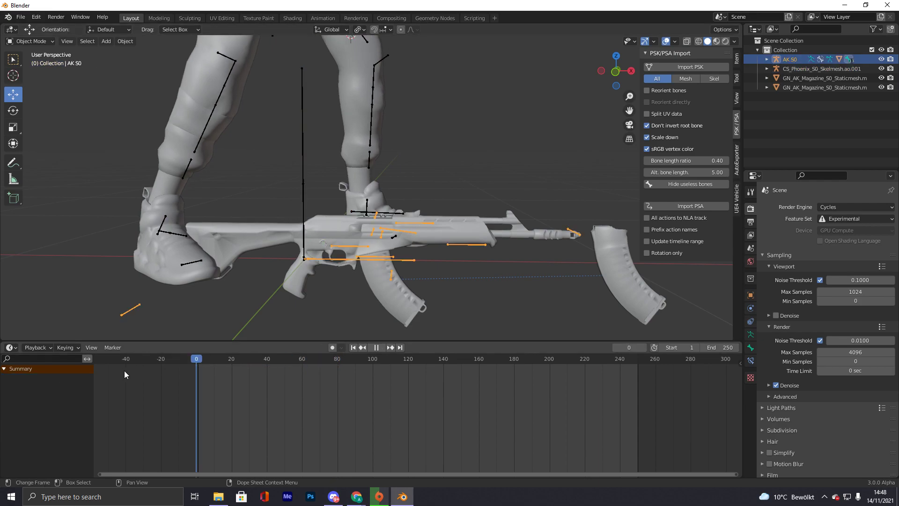
key(space)
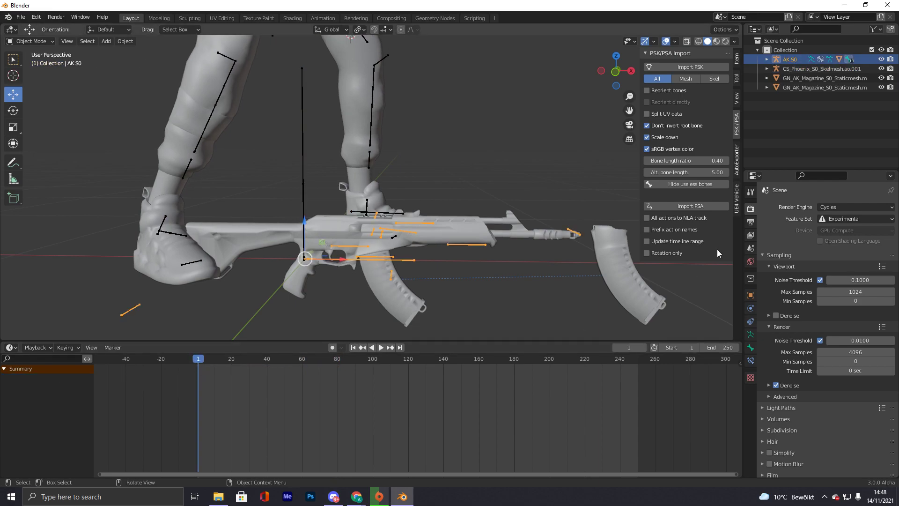
- Import the GNTP_Core_AK_S0_Reload_SEQ0.psa animation onto the rifle armature
click(703, 207)
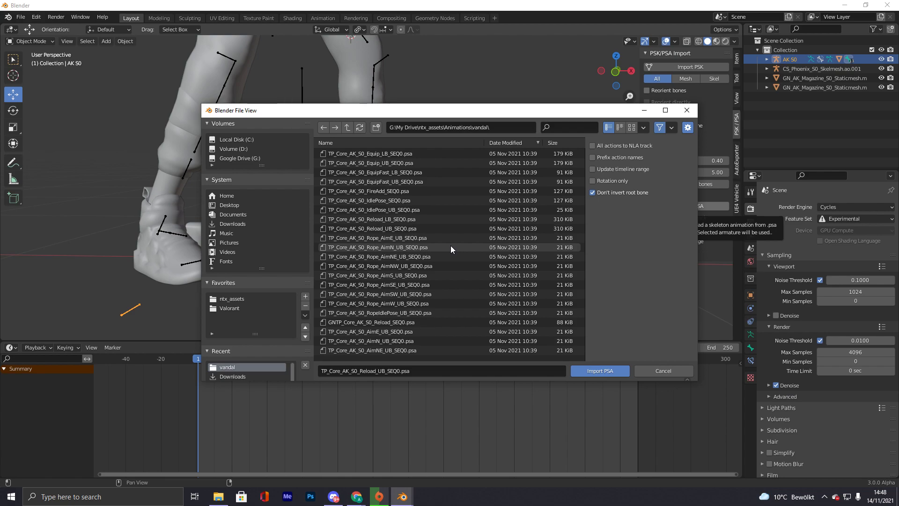
click(369, 322)
scroll(393, 281, down, 4)
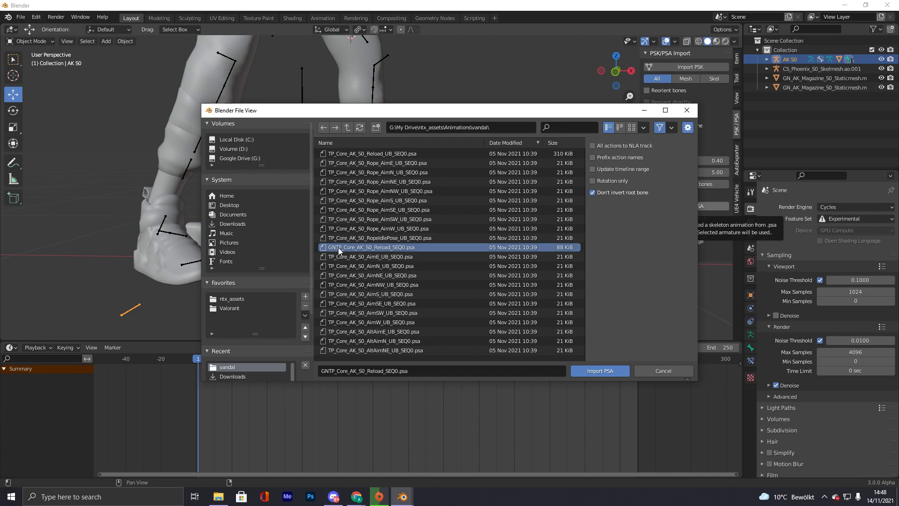
click(353, 180)
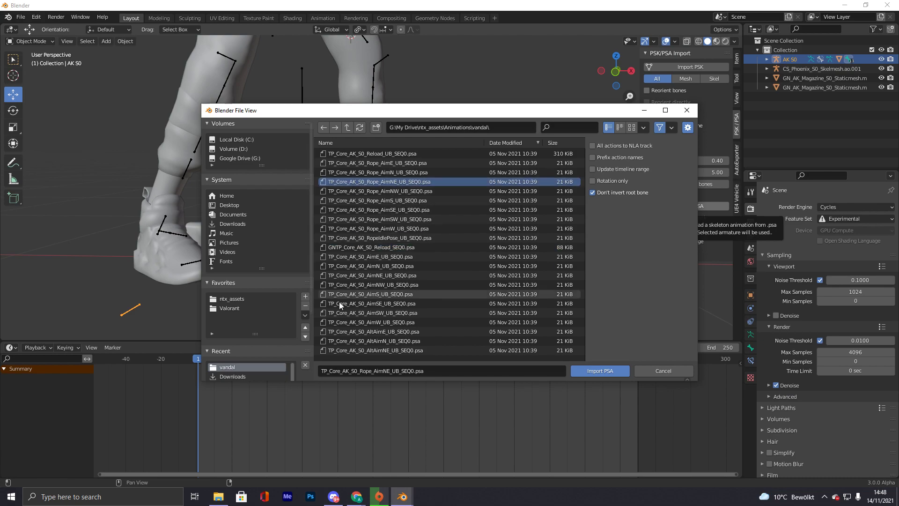
click(342, 246)
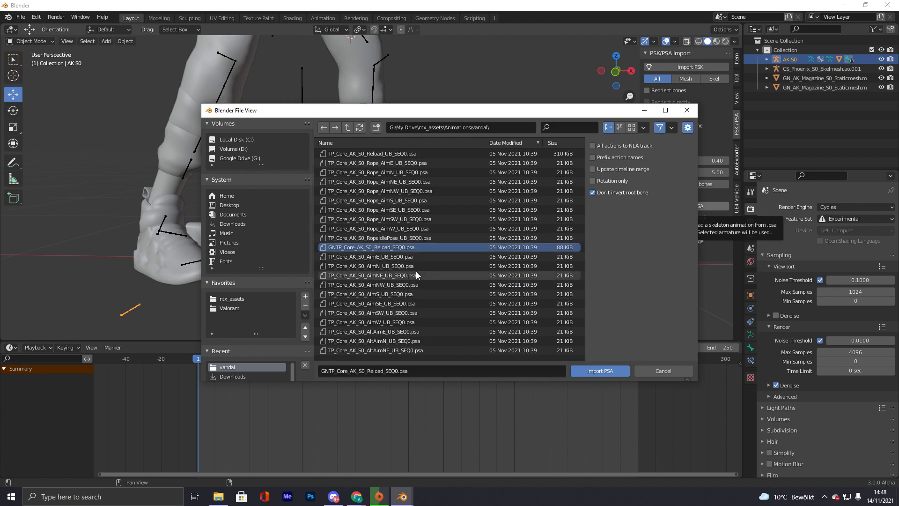
click(598, 370)
scroll(465, 284, down, 4)
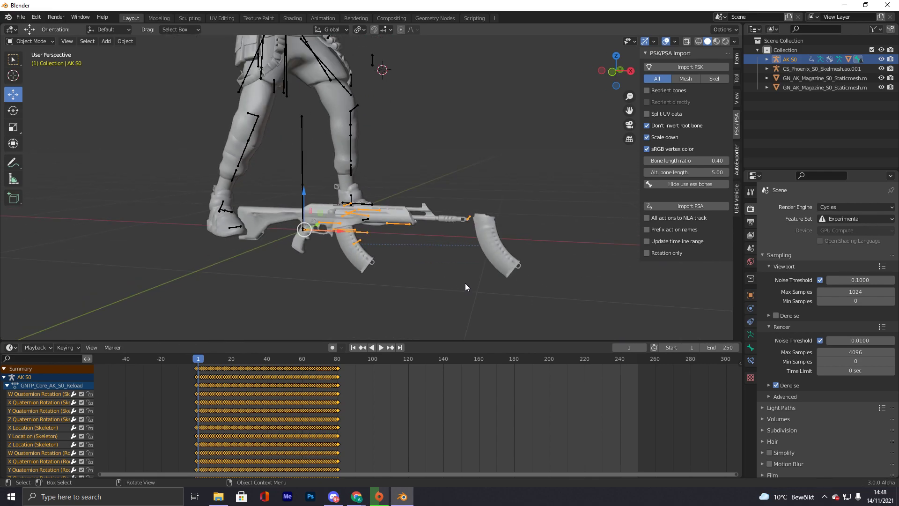
- Play and scrub the rifle's reload animation to check how both magazines move
key(space)
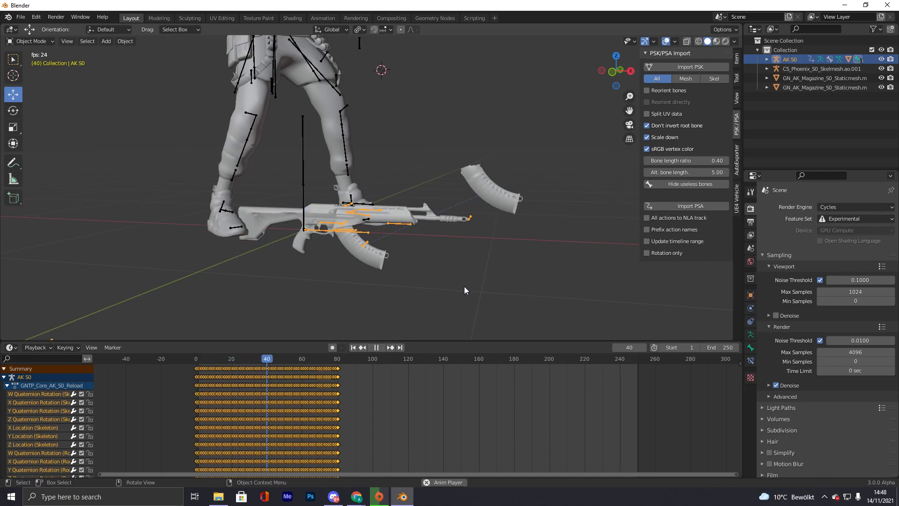
key(space)
drag(234, 375, 227, 375)
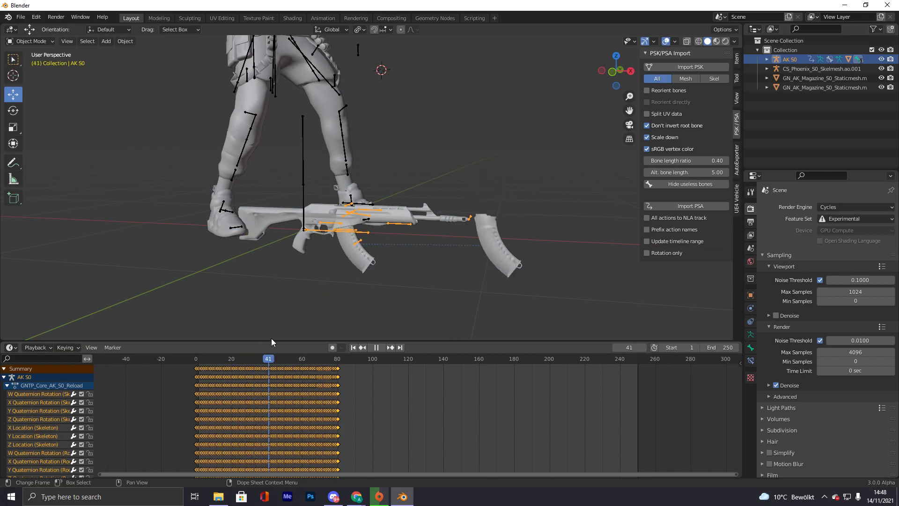
key(space)
- Remove the Child Of constraint that ties the duplicated magazine to the rifle's Magazine_Main bone
click(495, 221)
middle_drag(521, 224, 580, 258)
click(751, 335)
click(752, 347)
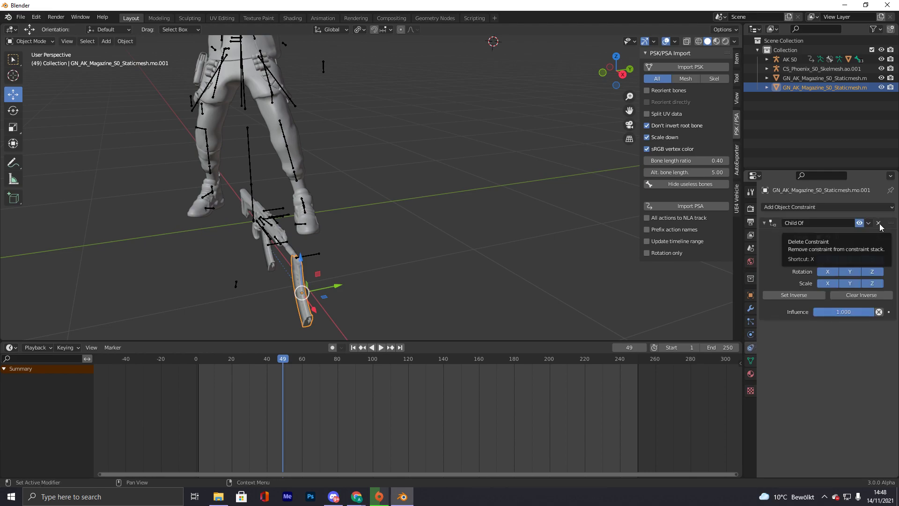
middle_drag(338, 290, 391, 269)
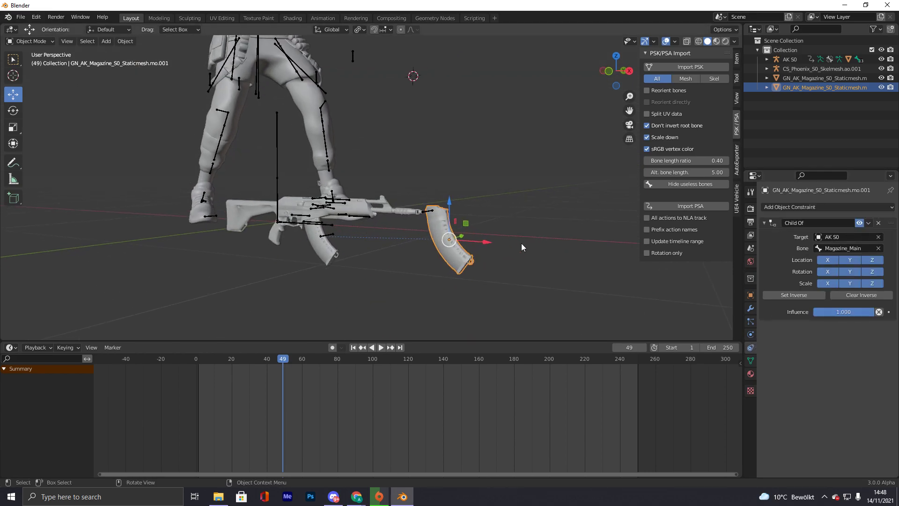
click(879, 223)
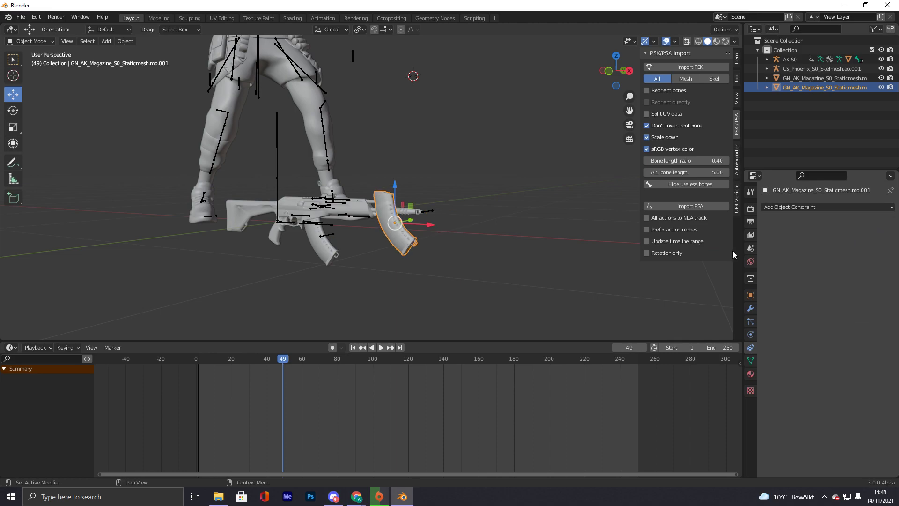
click(526, 276)
- Replay the rifle's reload animation and examine the rifle bones and the original magazine's movement up close
click(241, 367)
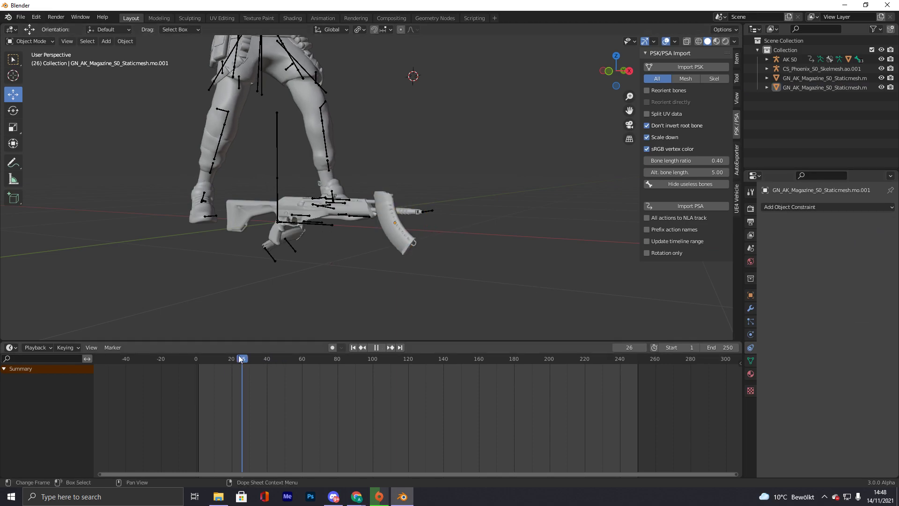
key(shift+Left)
key(space)
middle_drag(327, 289, 249, 262)
key(space)
middle_drag(274, 195, 477, 237)
scroll(473, 240, up, 3)
drag(277, 361, 132, 361)
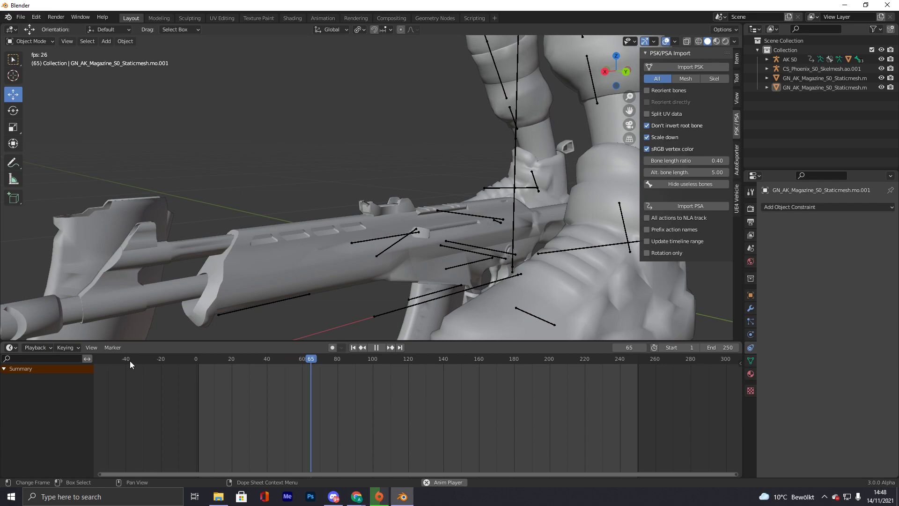
- Stop the playback and move the duplicated magazine about 0.65 m along X, away from the rifle
key(space)
scroll(429, 232, down, 1)
scroll(428, 232, down, 5)
middle_drag(440, 238, 385, 256)
scroll(391, 263, up, 3)
click(385, 255)
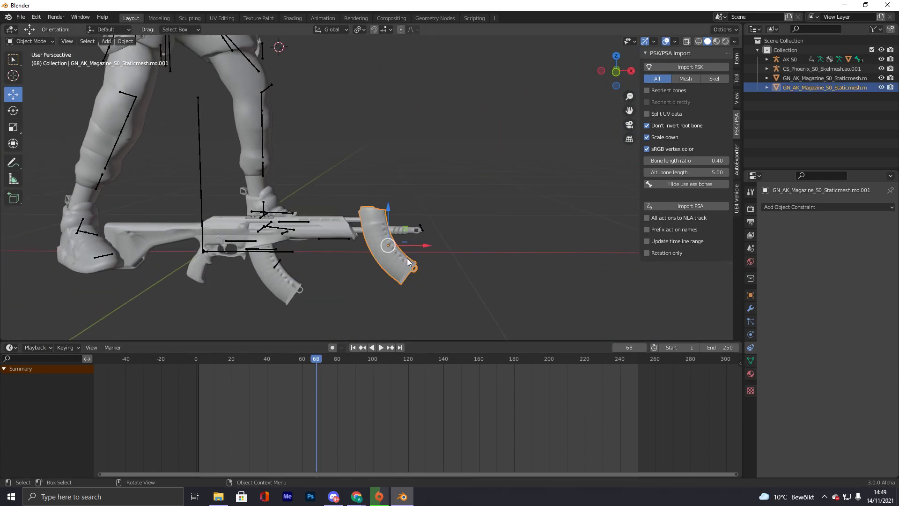
drag(409, 262, 579, 228)
middle_drag(578, 228, 269, 214)
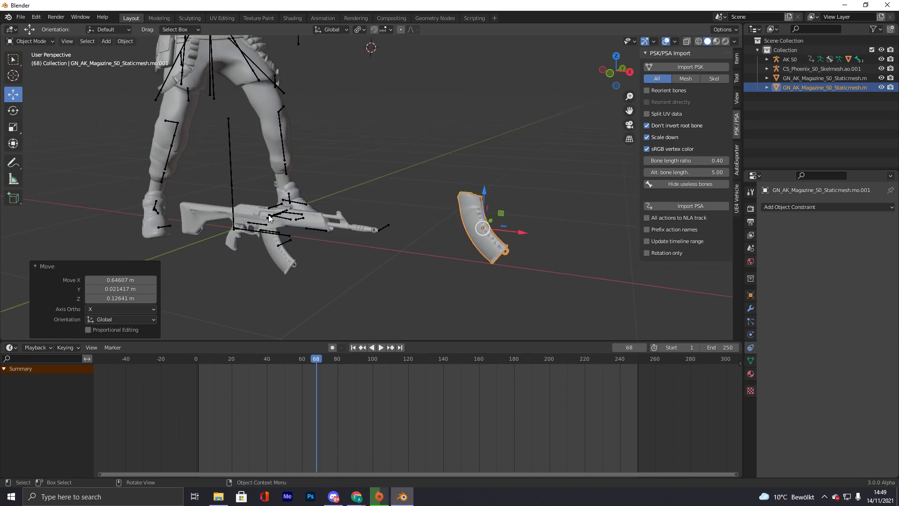
- At frame 0, add a Child Of constraint to the AK S0 armature with the Phoenix character's armature as target
click(268, 215)
drag(320, 359, 197, 358)
middle_drag(310, 246, 501, 244)
scroll(475, 218, up, 2)
click(786, 206)
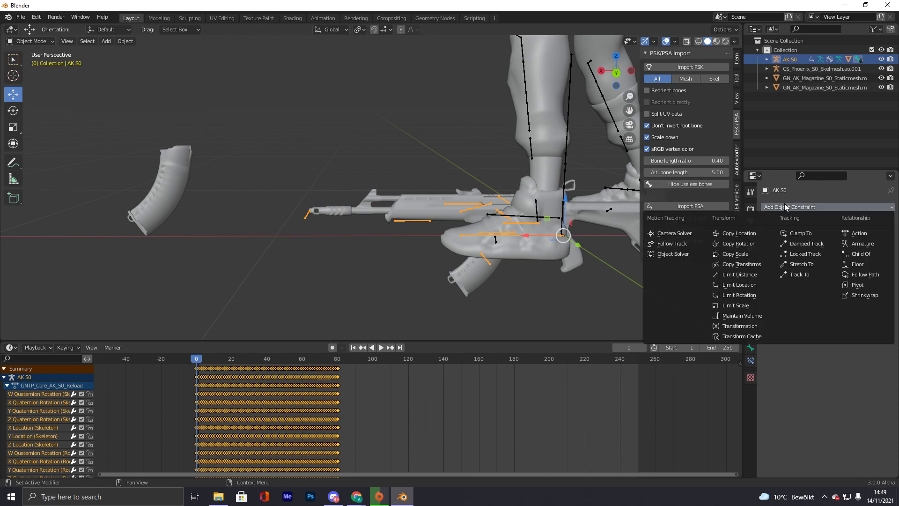
key(Escape)
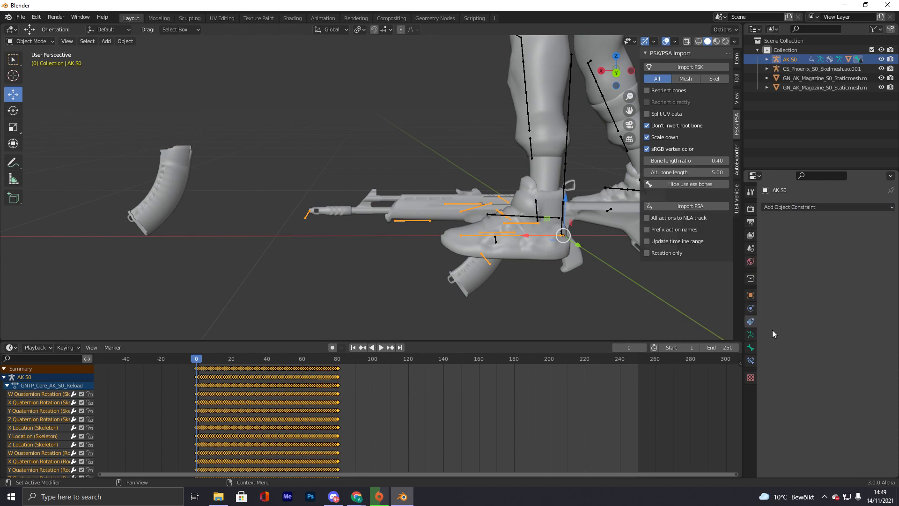
click(808, 210)
click(845, 252)
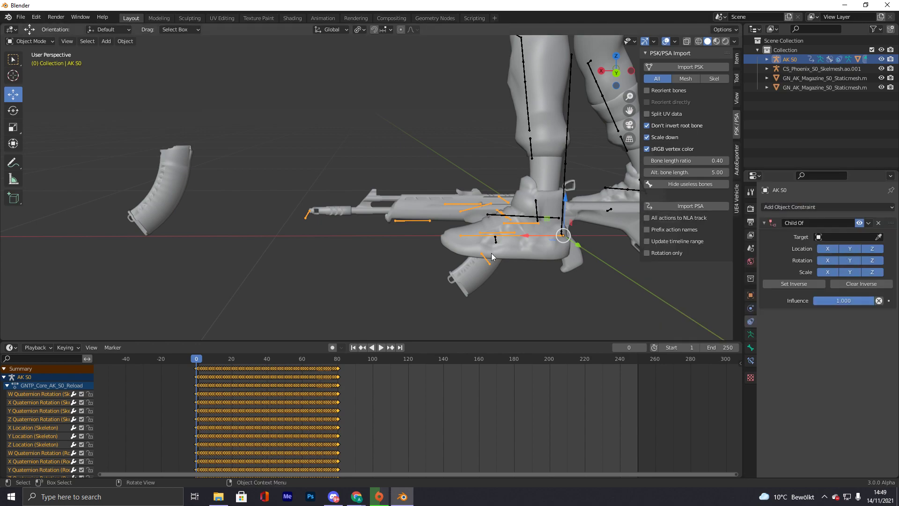
click(530, 123)
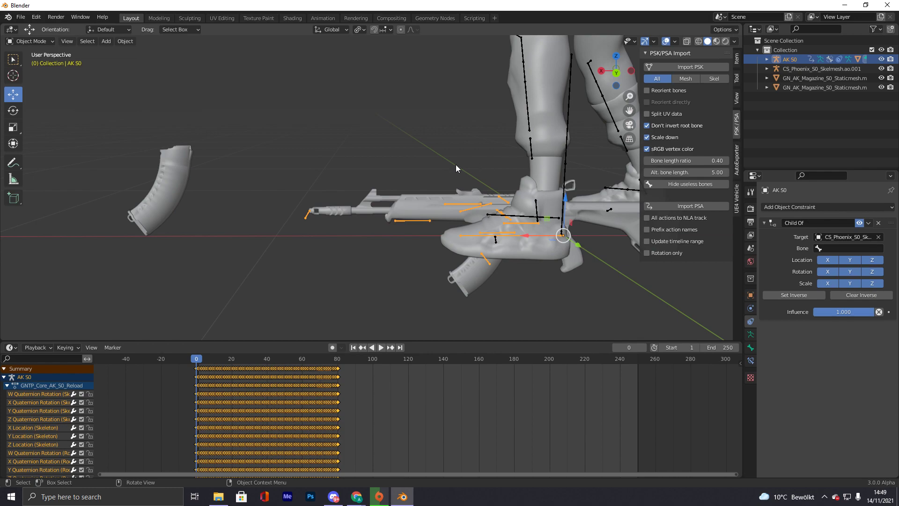
- Set the bone of the rifle's Child Of constraint to R_WeaponPoint
scroll(457, 169, down, 5)
middle_drag(456, 168, 512, 181)
click(837, 248)
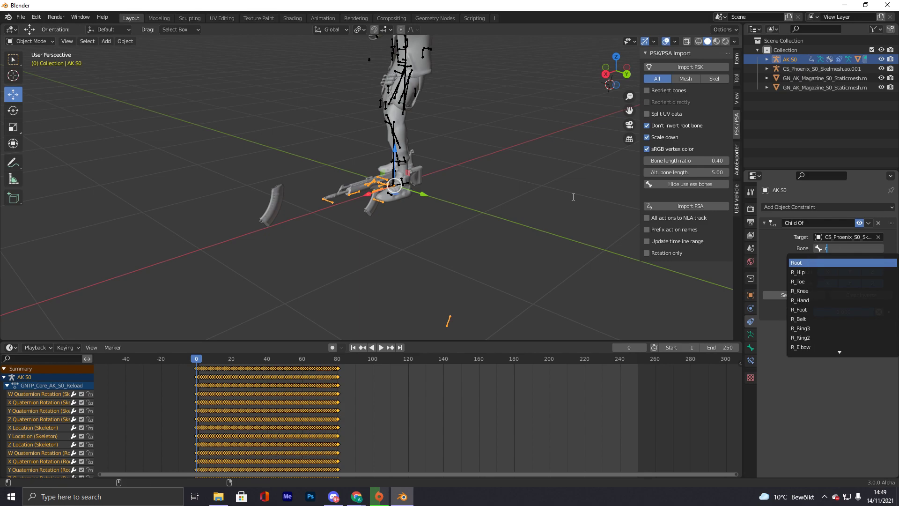
key(Return)
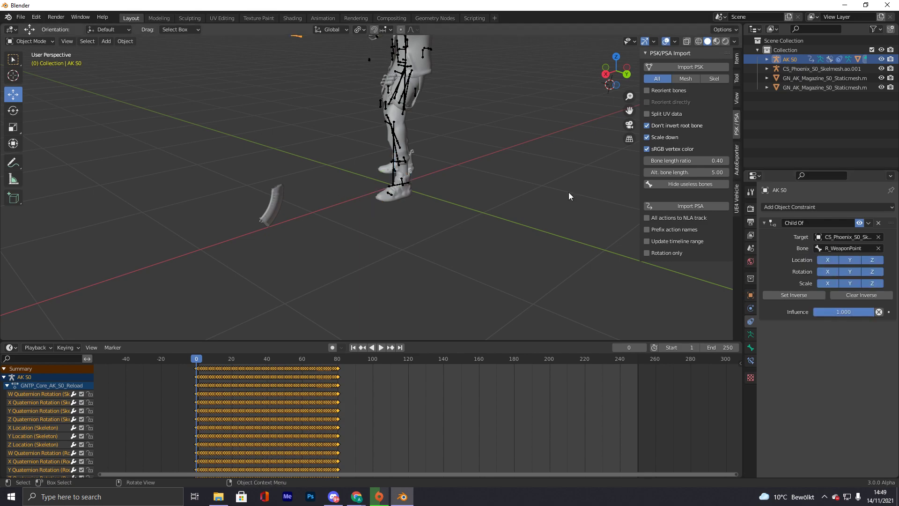
- Switch the transform orientation to Local and rotate the rifle armature 90° about its X axis
shift+middle_drag(368, 95, 392, 220)
scroll(393, 220, up, 4)
shift+middle_drag(358, 115, 615, 228)
key(space)
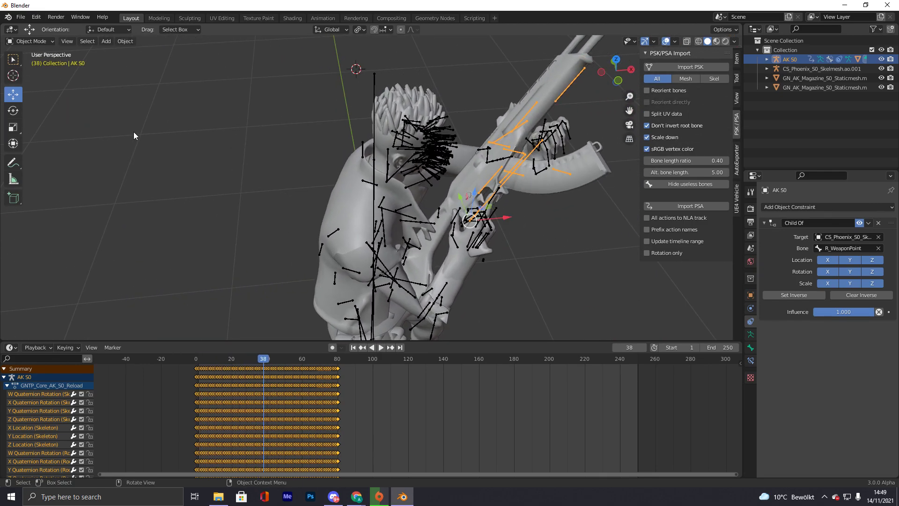
middle_drag(558, 213, 340, 275)
click(332, 29)
click(306, 69)
drag(340, 275, 81, 332)
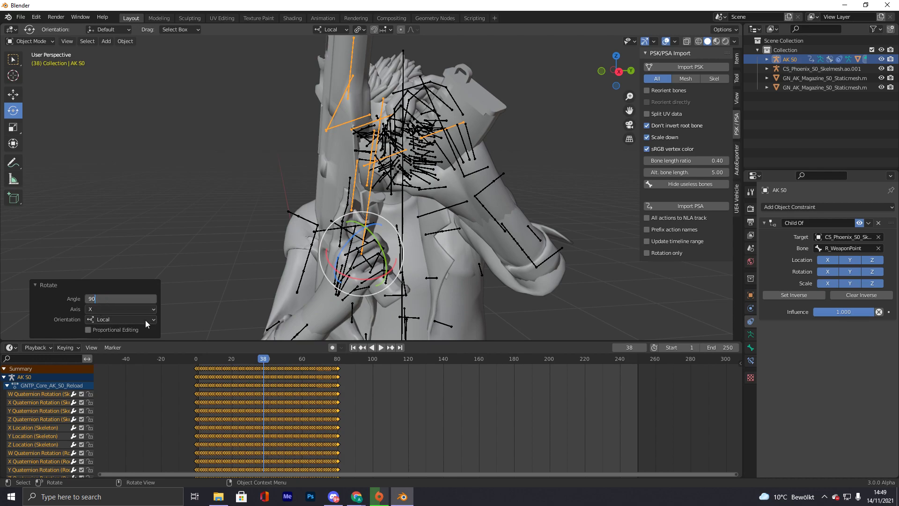
key(Return)
- Play the reload from frame 0 to check how the rifle sits in the character's hands
middle_drag(281, 286, 235, 369)
drag(268, 358, 197, 365)
middle_drag(349, 201, 520, 303)
key(space)
key(space)
scroll(520, 303, up, 3)
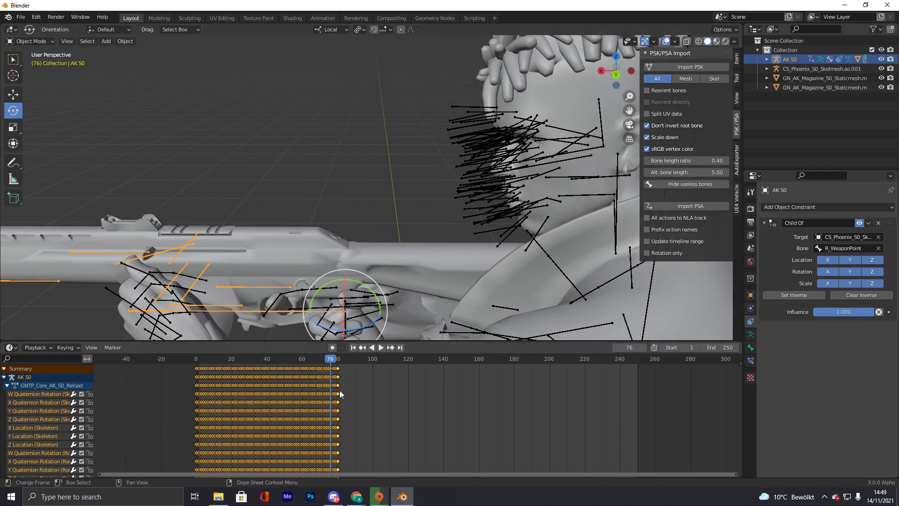
drag(330, 358, 195, 326)
middle_drag(282, 257, 257, 247)
middle_drag(395, 223, 288, 193)
key(space)
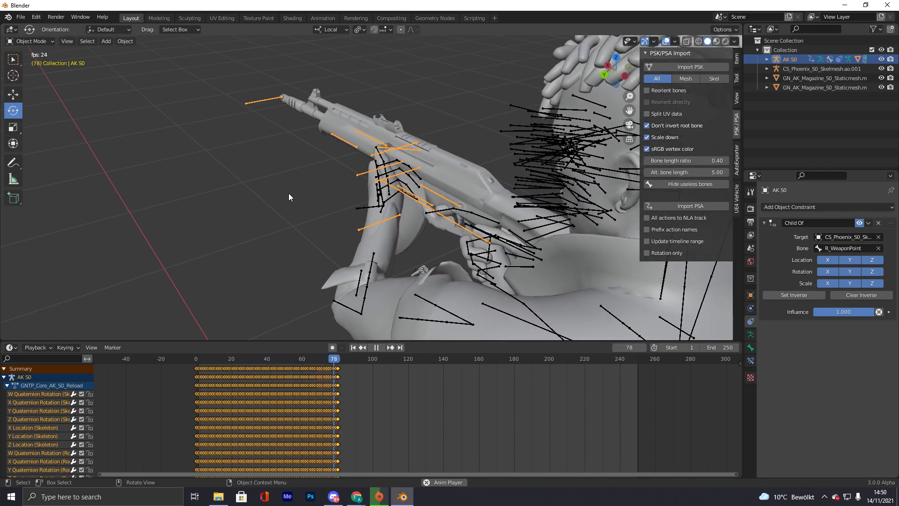
key(space)
- Replay the reload from other angles to examine how the hands and the magazine move together
drag(347, 358, 202, 378)
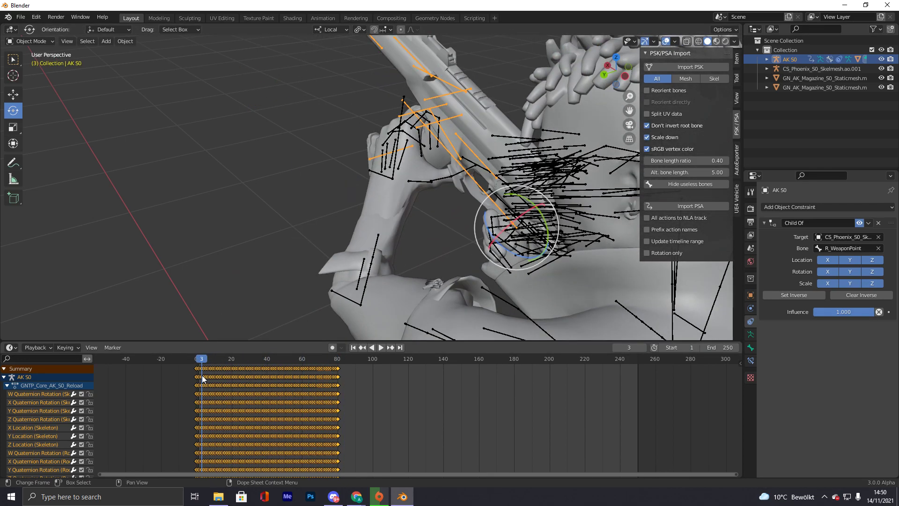
click(172, 357)
key(space)
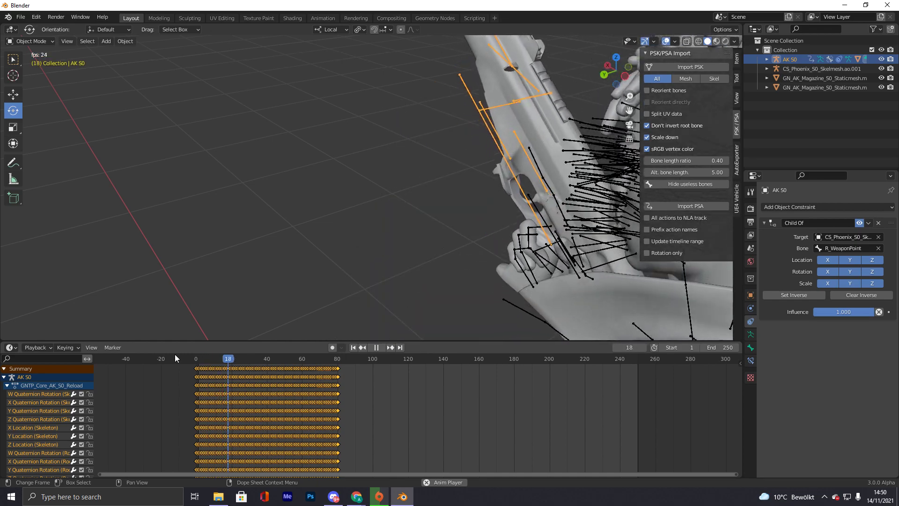
key(space)
middle_drag(444, 262, 487, 254)
drag(289, 361, 145, 357)
middle_drag(265, 290, 319, 292)
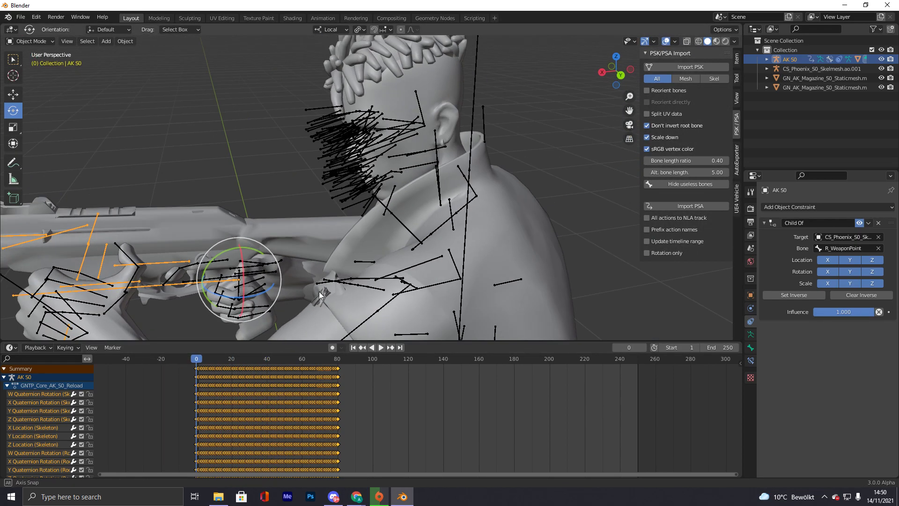
shift+middle_drag(392, 228, 647, 135)
middle_drag(445, 158, 480, 148)
key(space)
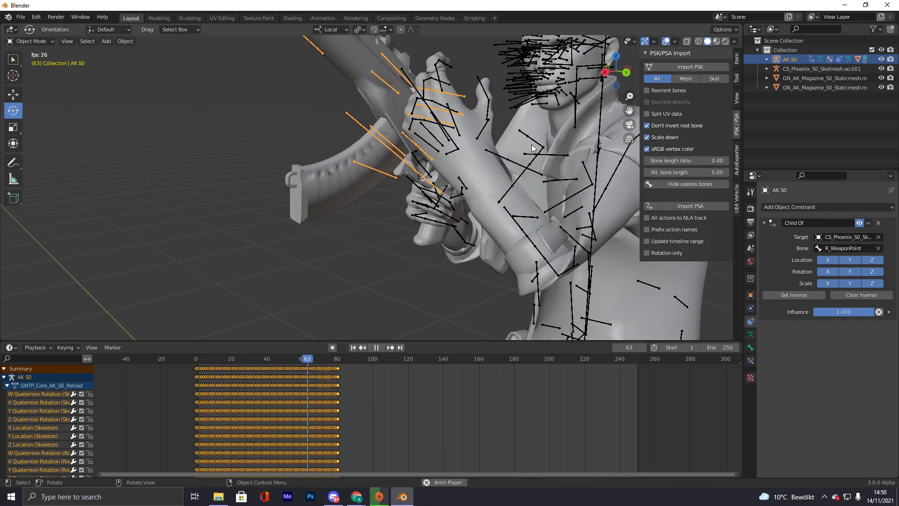
key(space)
- Delete the duplicated magazine lying away from the character
scroll(611, 147, down, 9)
middle_drag(407, 263, 441, 220)
click(376, 240)
key(x)
click(378, 236)
- Replay the reload with the single remaining magazine, viewing the character and rifle from the side
scroll(469, 117, up, 3)
middle_drag(471, 114, 468, 96)
shift+middle_drag(468, 96, 286, 344)
scroll(422, 136, up, 4)
drag(321, 358, 170, 359)
key(space)
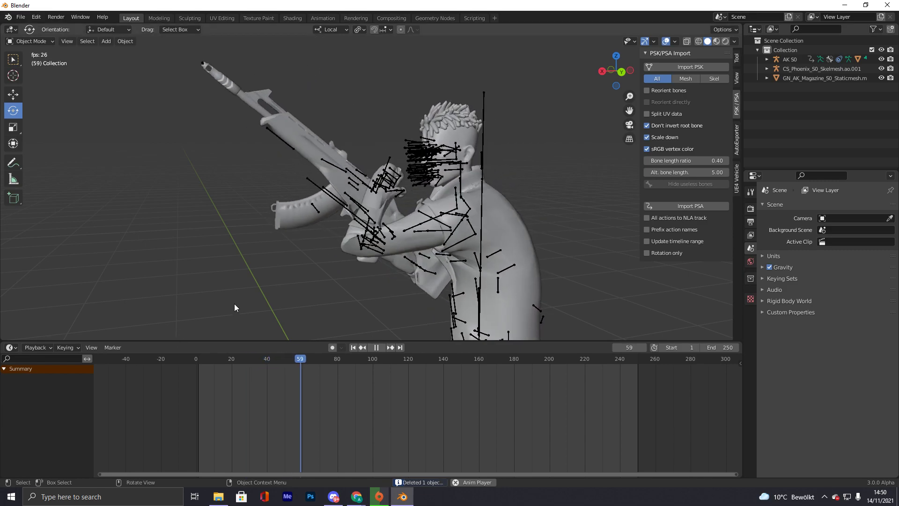
key(space)
middle_drag(353, 251, 290, 244)
key(space)
key(space)
middle_drag(375, 232, 411, 228)
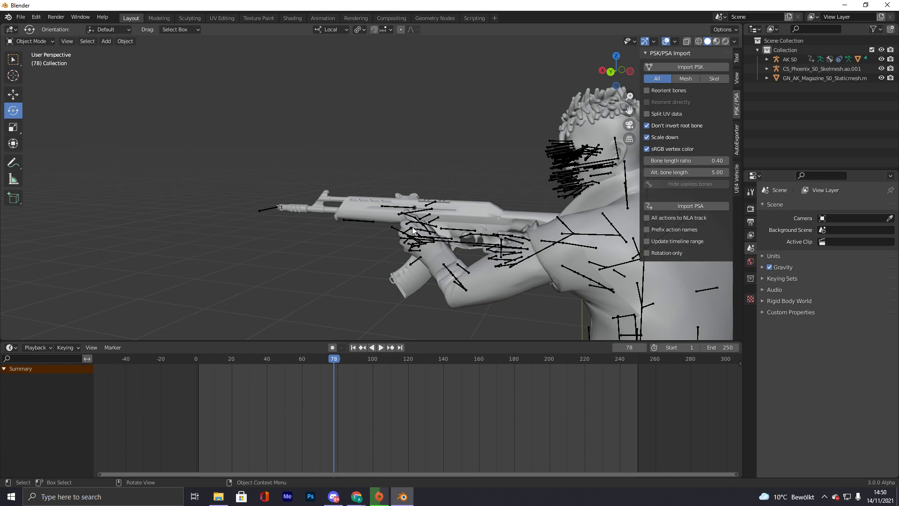
- Examine the character's rifle-holding pose at frame 78 from several angles and distances
scroll(413, 230, down, 3)
middle_drag(413, 230, 447, 265)
scroll(447, 265, up, 5)
middle_drag(555, 263, 351, 140)
scroll(232, 123, down, 3)
scroll(232, 123, down, 5)
scroll(351, 139, up, 4)
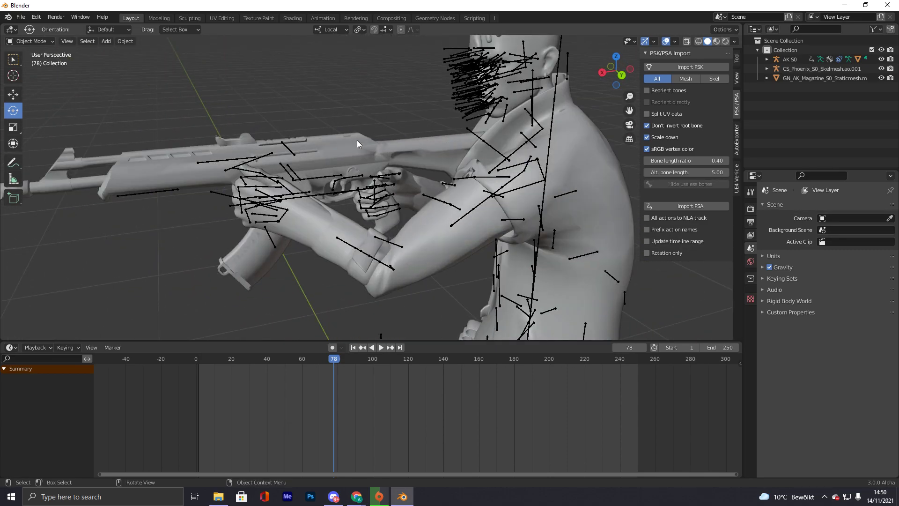
scroll(357, 140, down, 5)
key(a)
key(a)
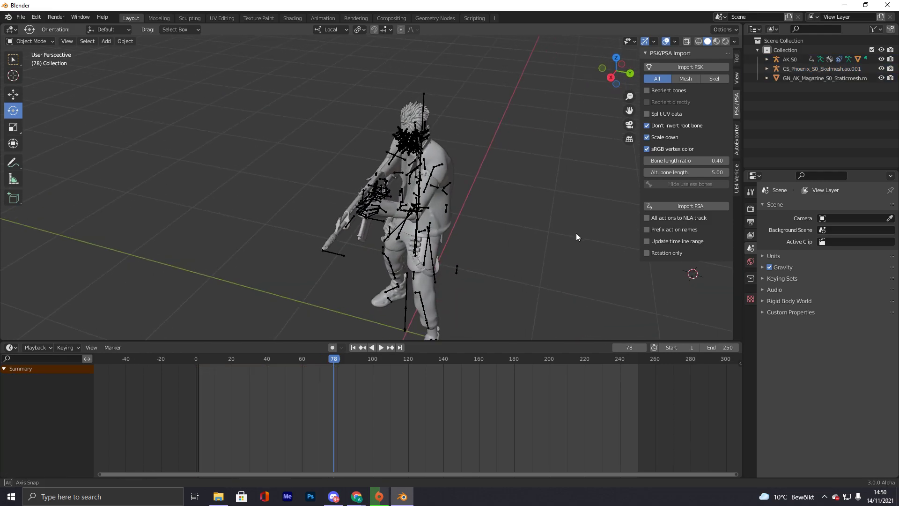